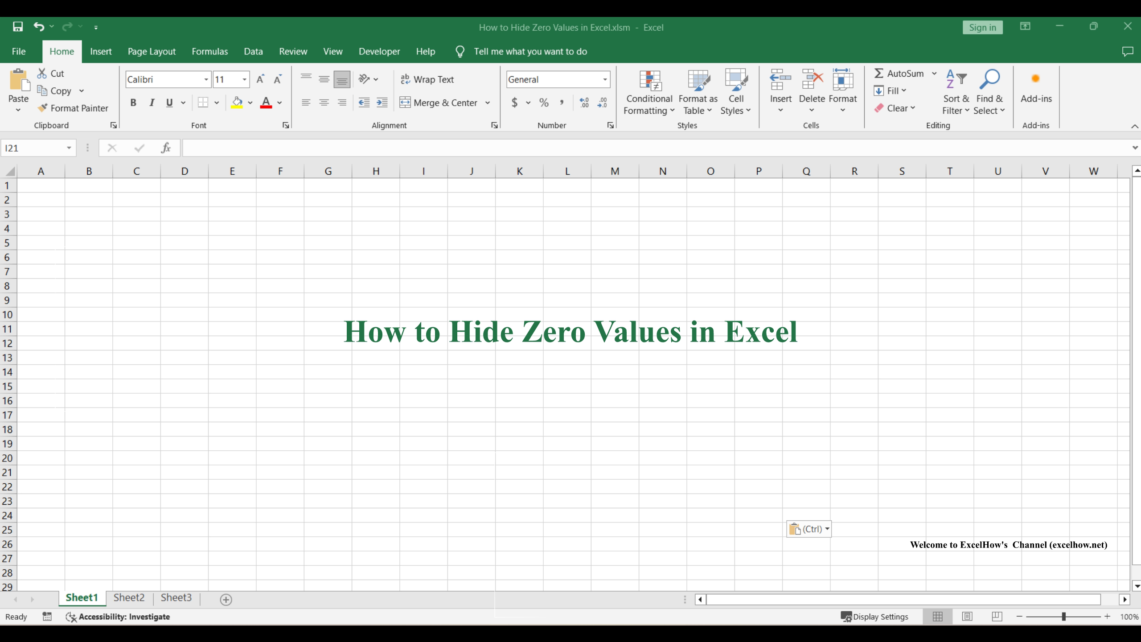
Go to Sheet2 and select the consumption table A1:H4
key(ctrl+Page_Down)
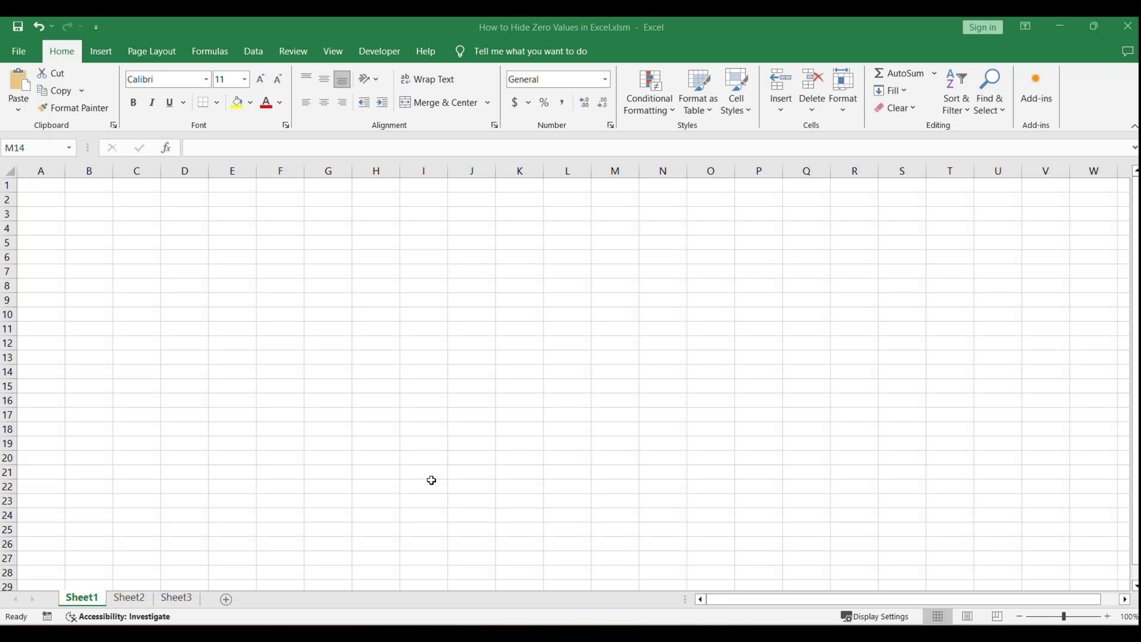
click(128, 597)
click(866, 311)
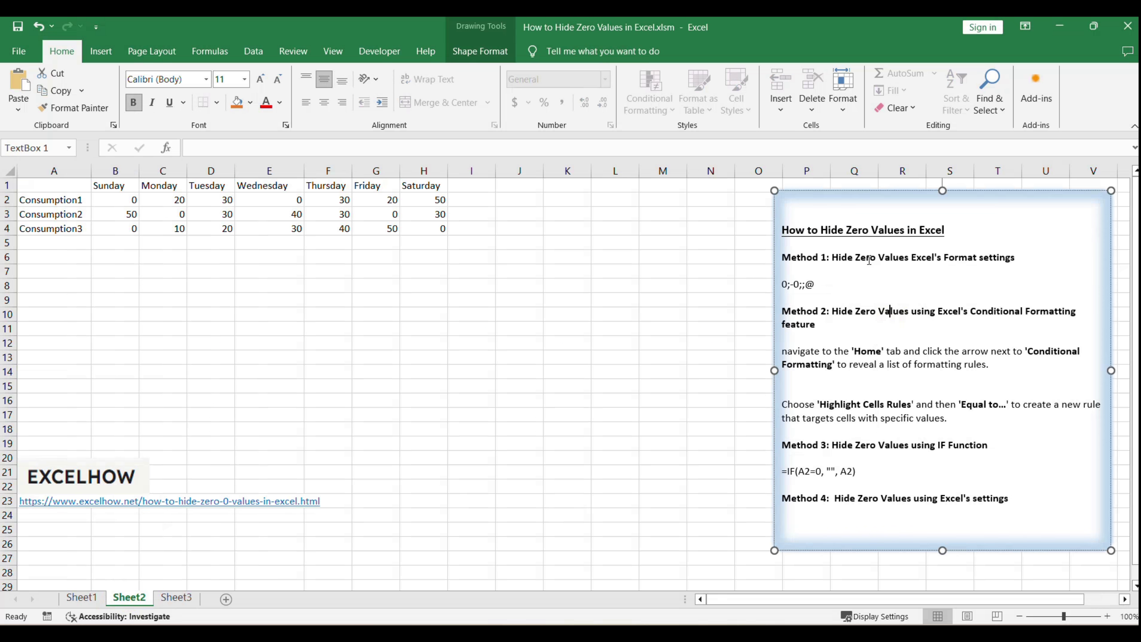
click(936, 297)
click(563, 403)
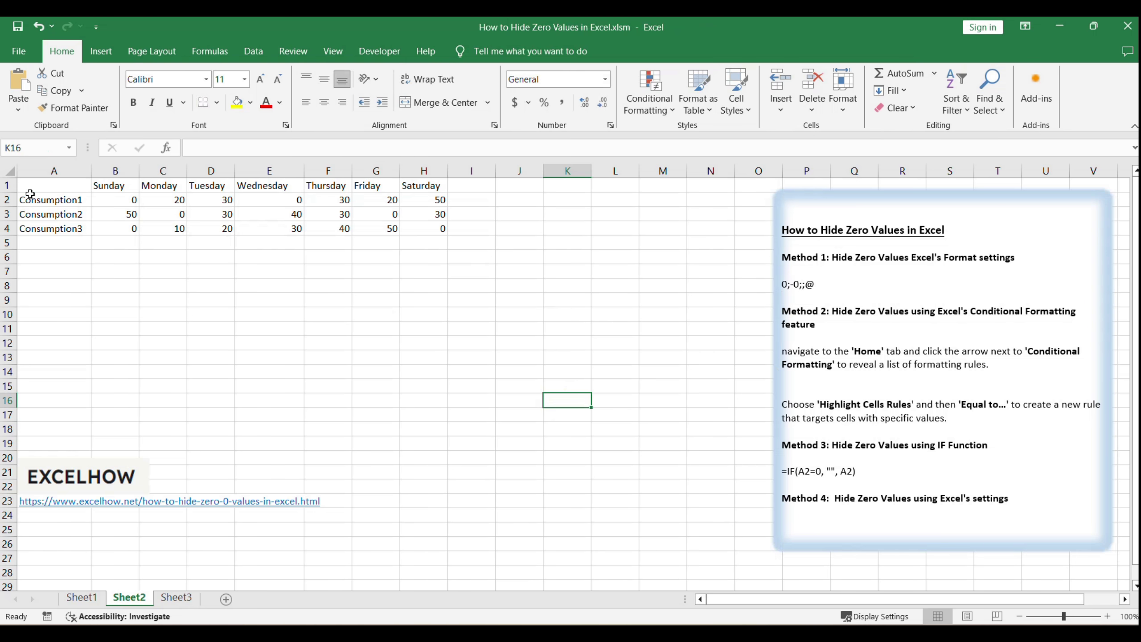
drag(27, 186, 408, 223)
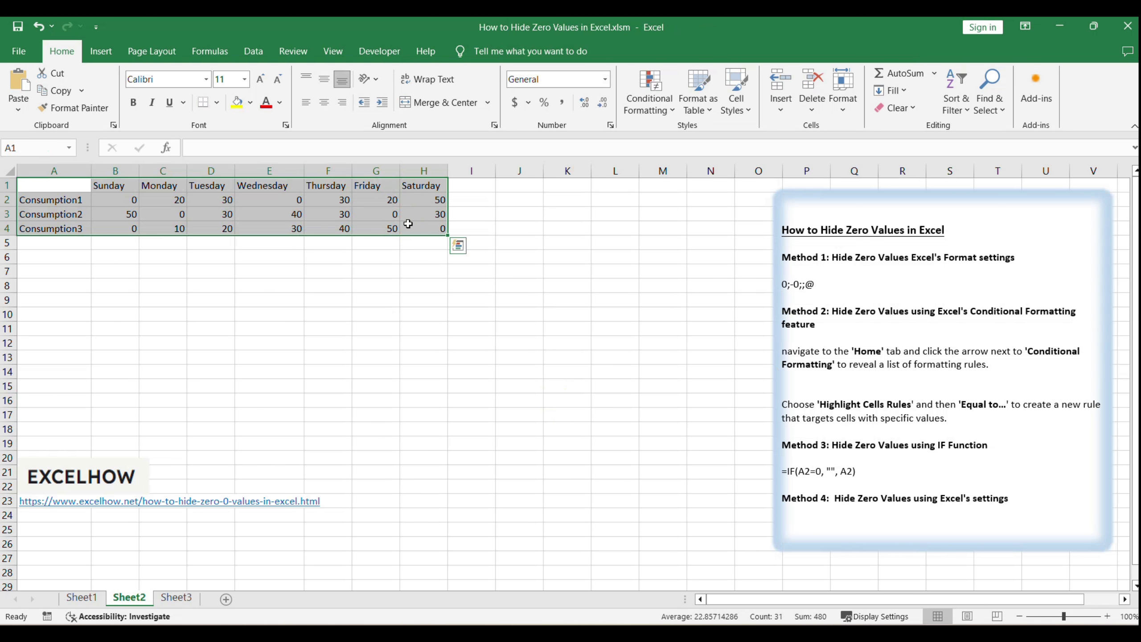
Enter the custom number format 0;-0;;@ for the selected table in Format Cells
right_click(286, 215)
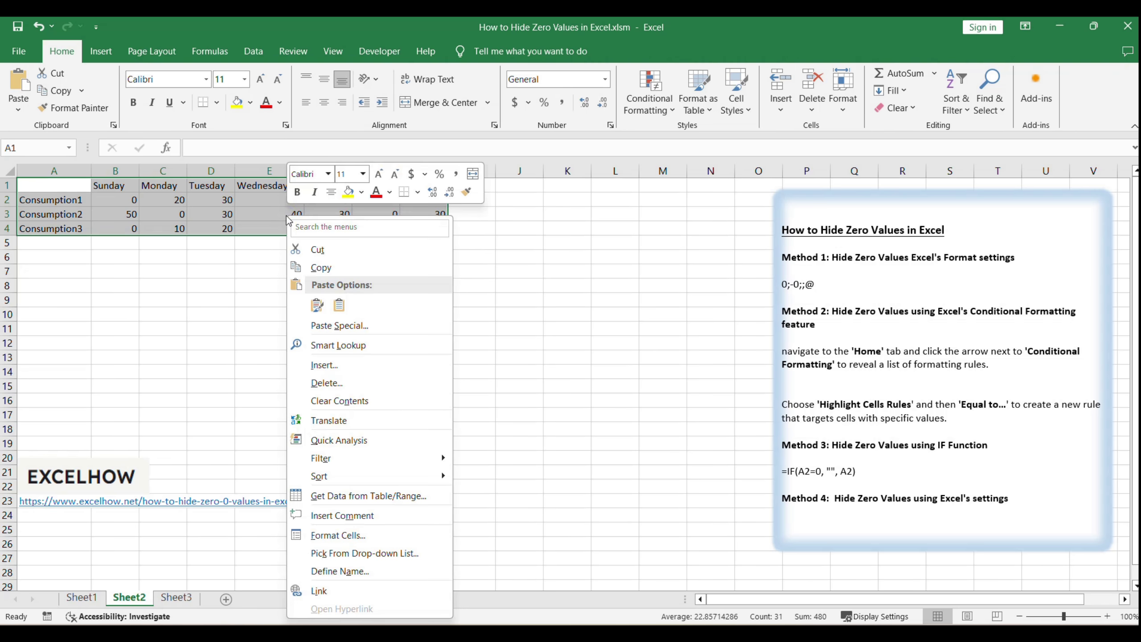
click(353, 534)
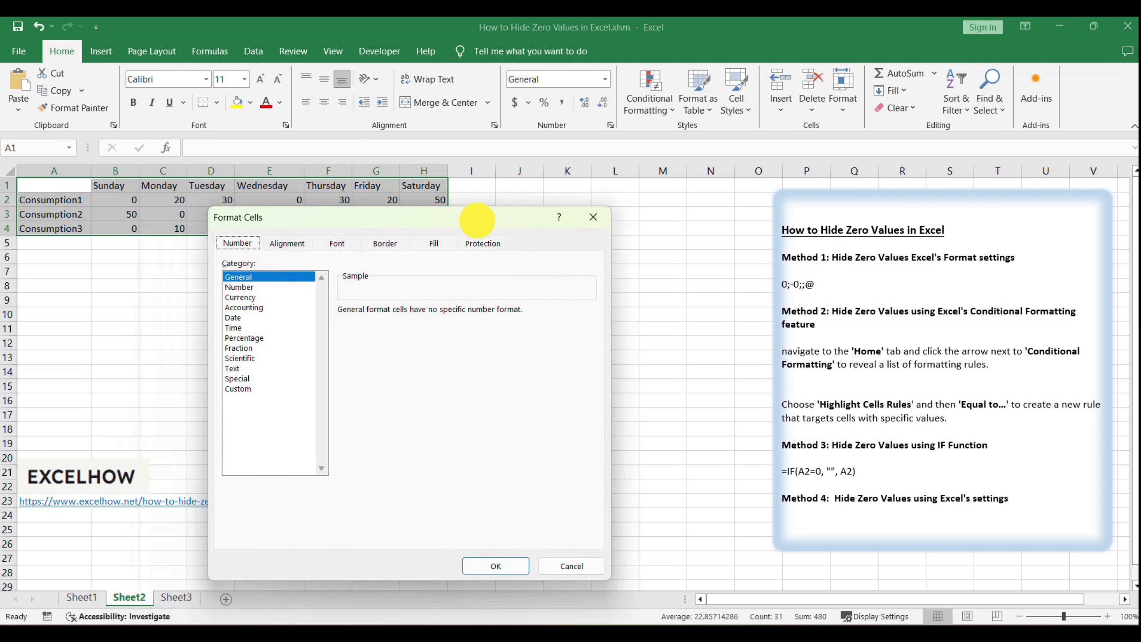
drag(477, 220, 506, 201)
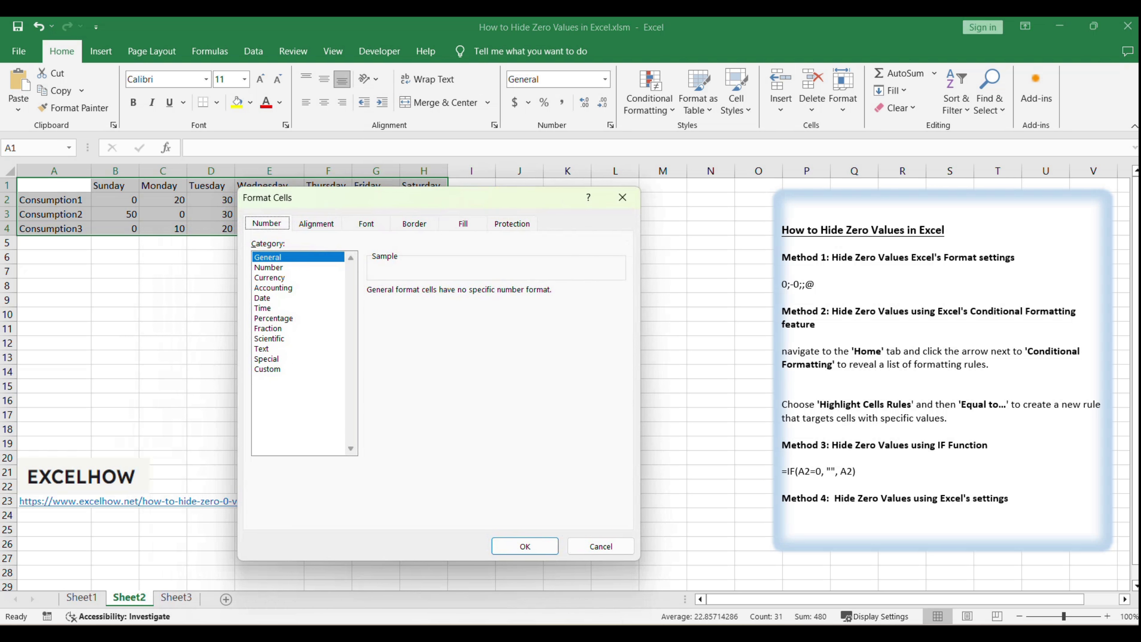
click(276, 369)
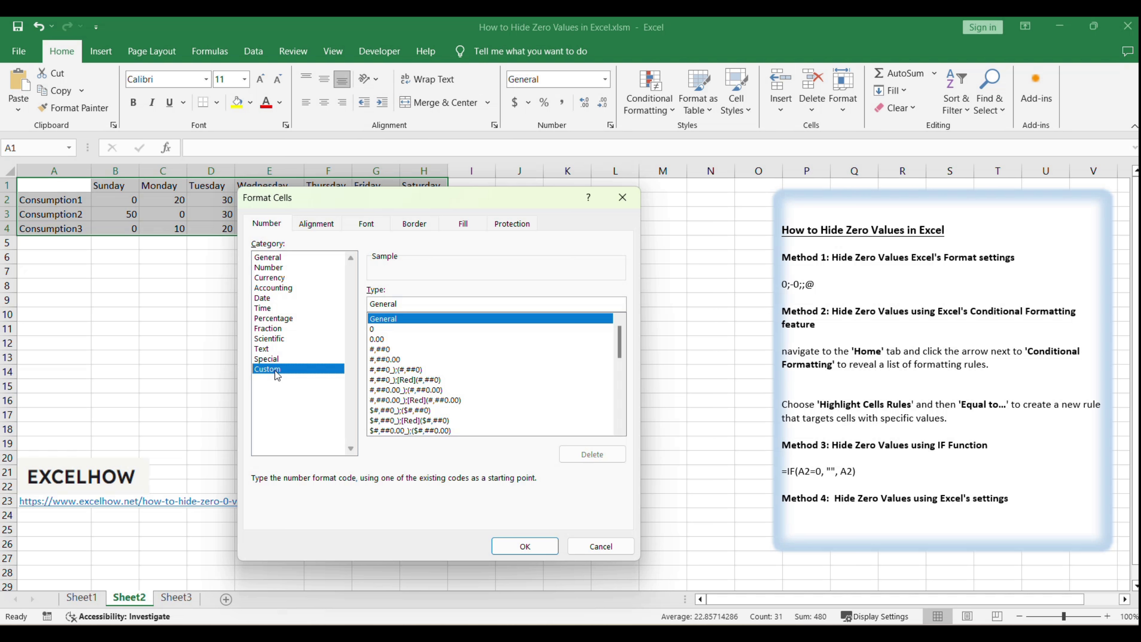
drag(434, 304, 298, 295)
text(0;-0;;@)
drag(434, 303, 280, 293)
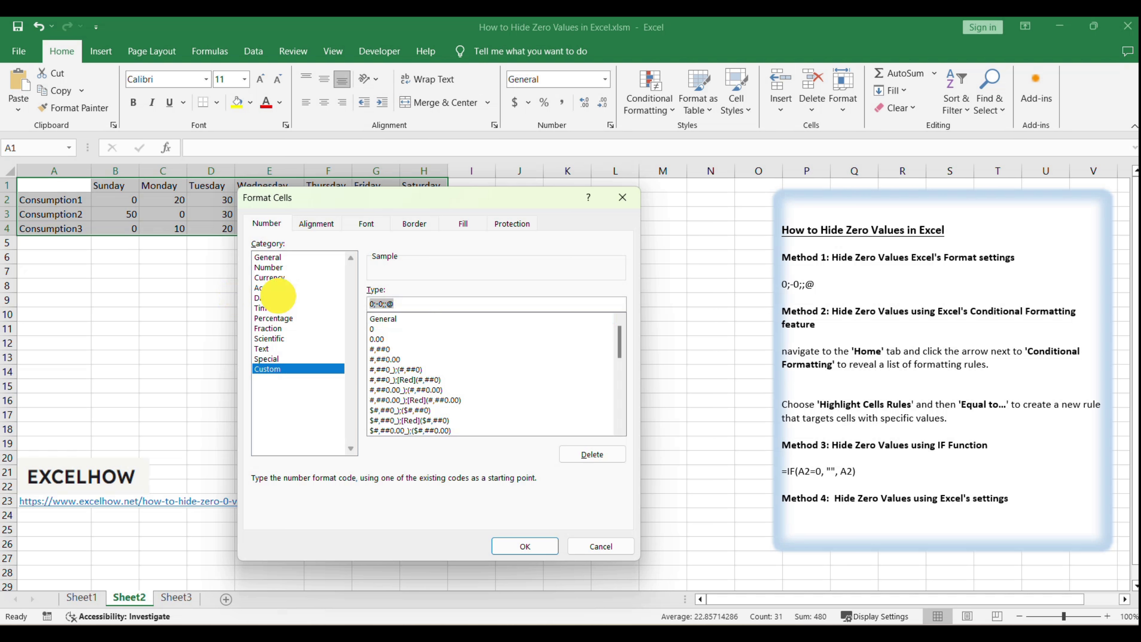
click(450, 304)
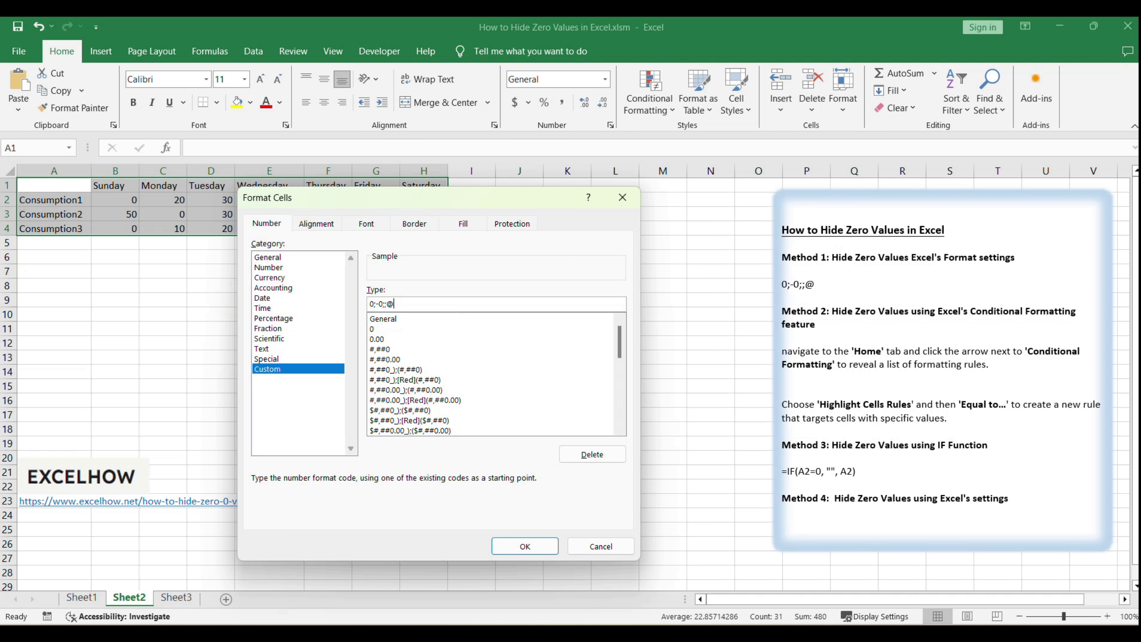
key(Return)
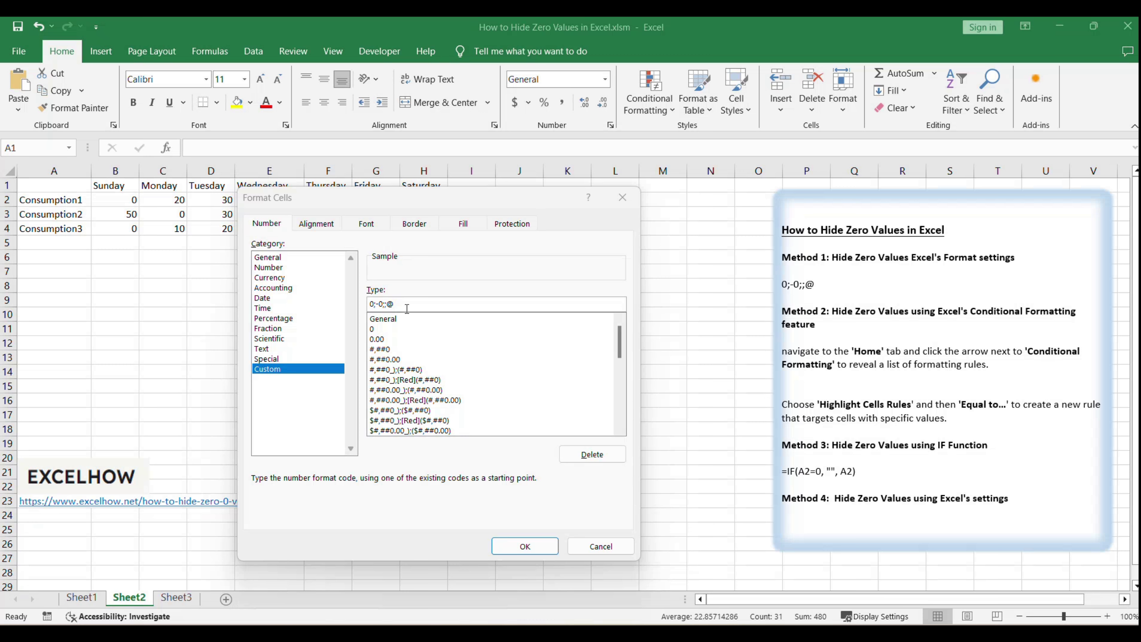
click(459, 303)
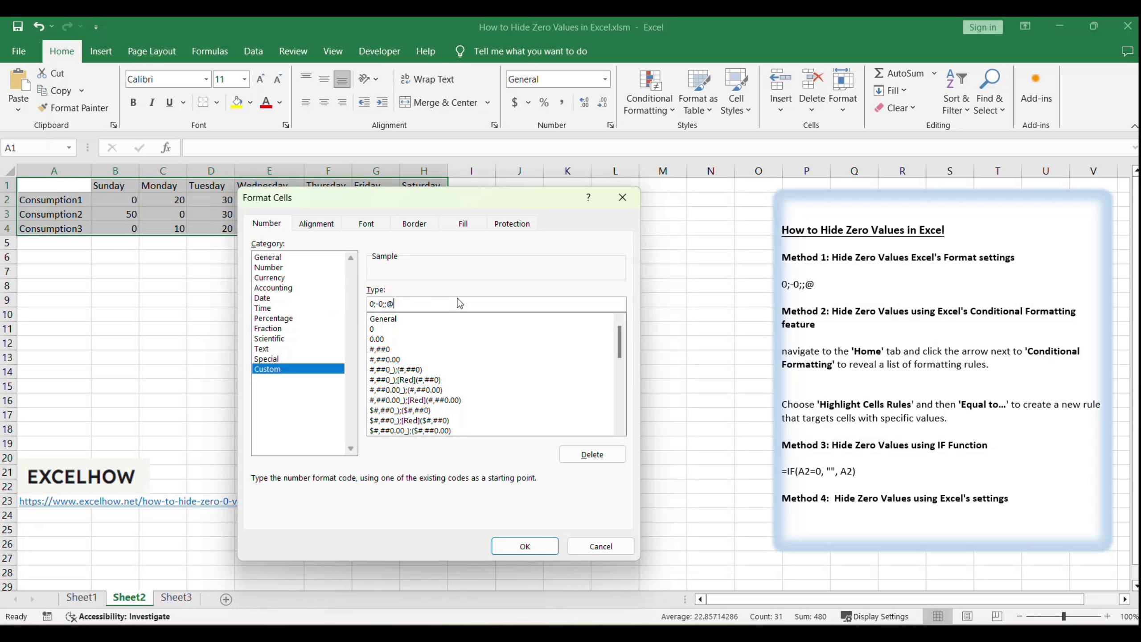
Apply the 0;-0;;@ format, confirm B2, B4, E2 and H4 still hold 0, then reselect the table
click(526, 546)
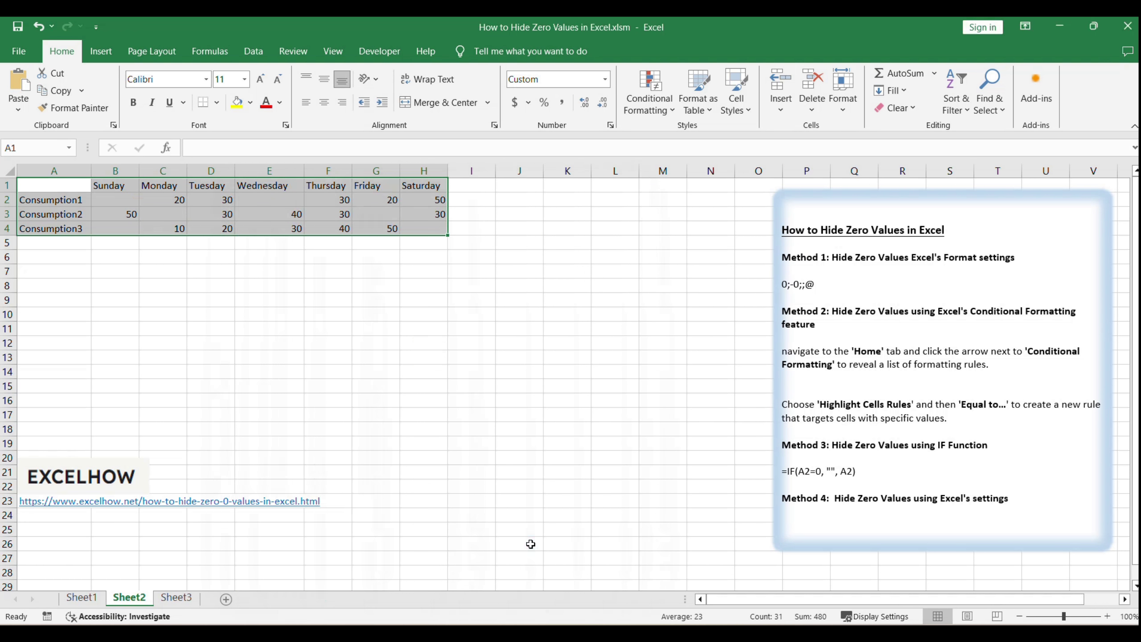
click(423, 357)
click(115, 200)
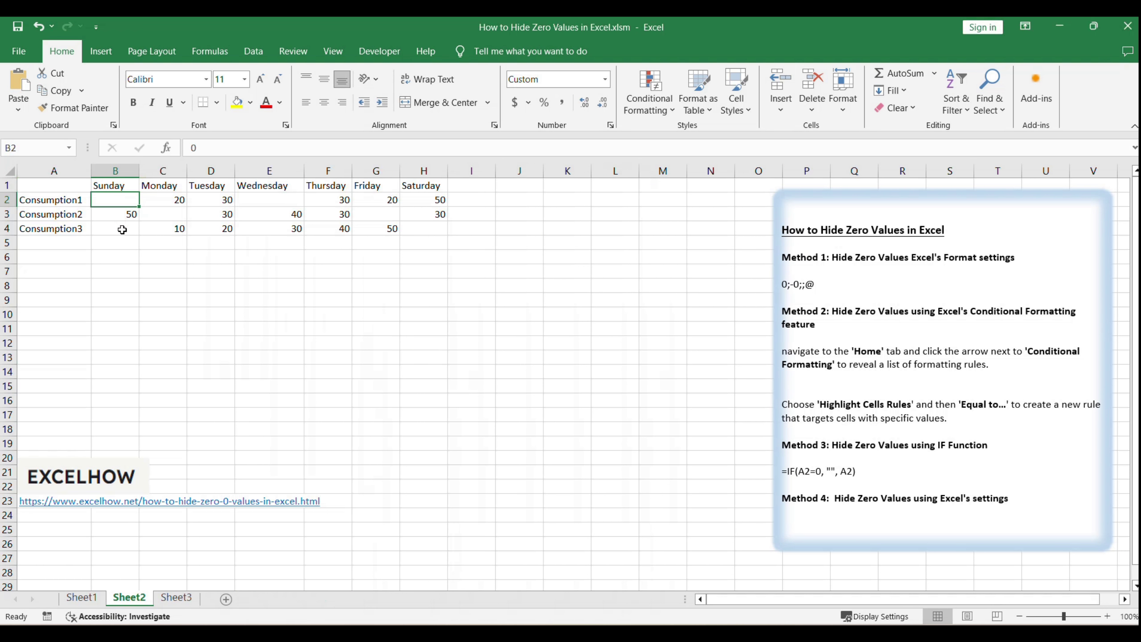
click(120, 227)
click(285, 201)
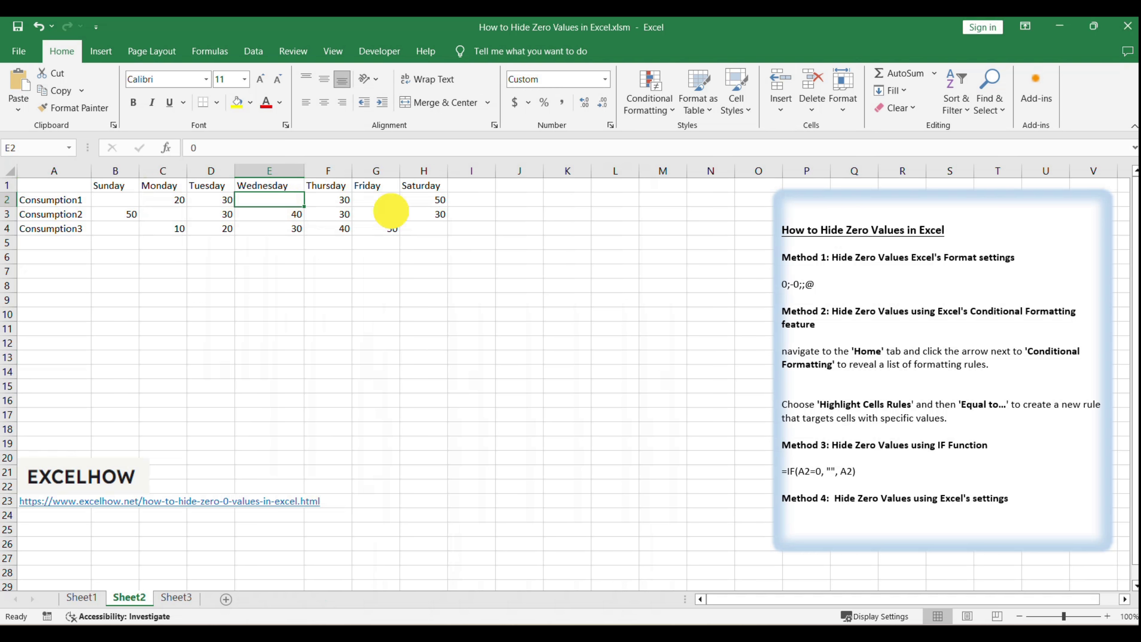
click(423, 227)
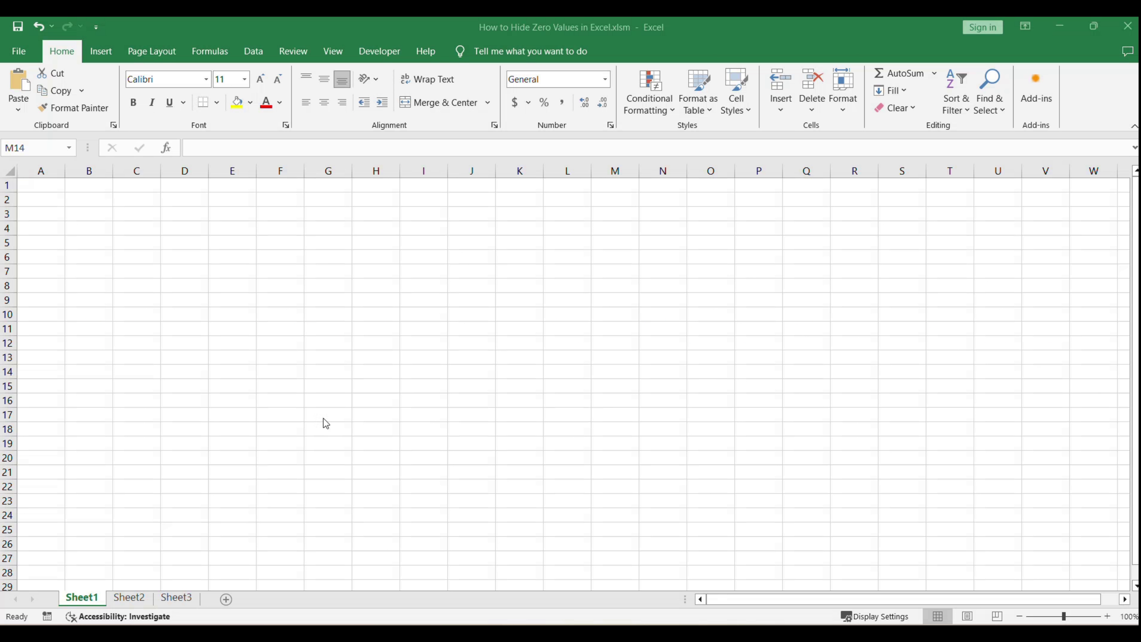
click(130, 597)
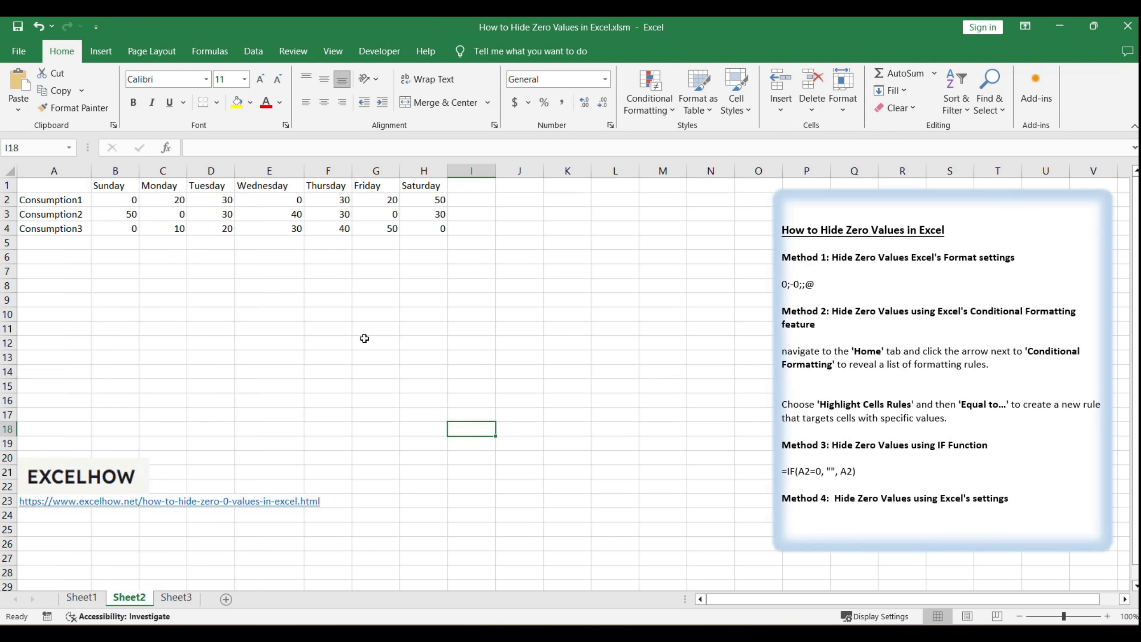
drag(66, 184, 413, 224)
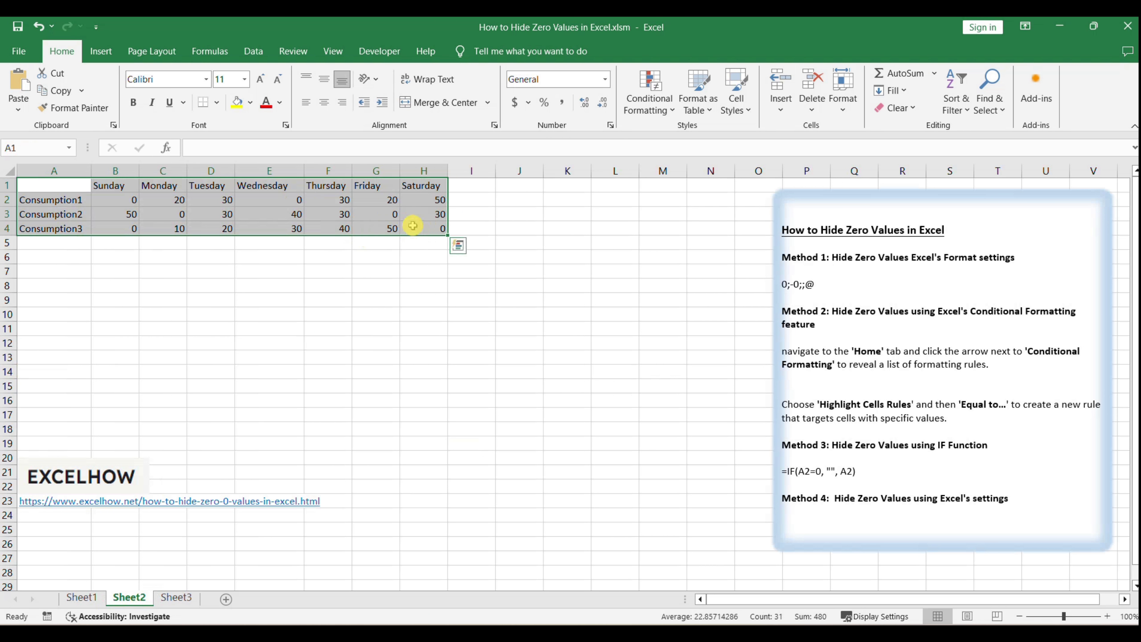
Add an 'Equal To 0' conditional-formatting rule with white font to the consumption table
click(662, 110)
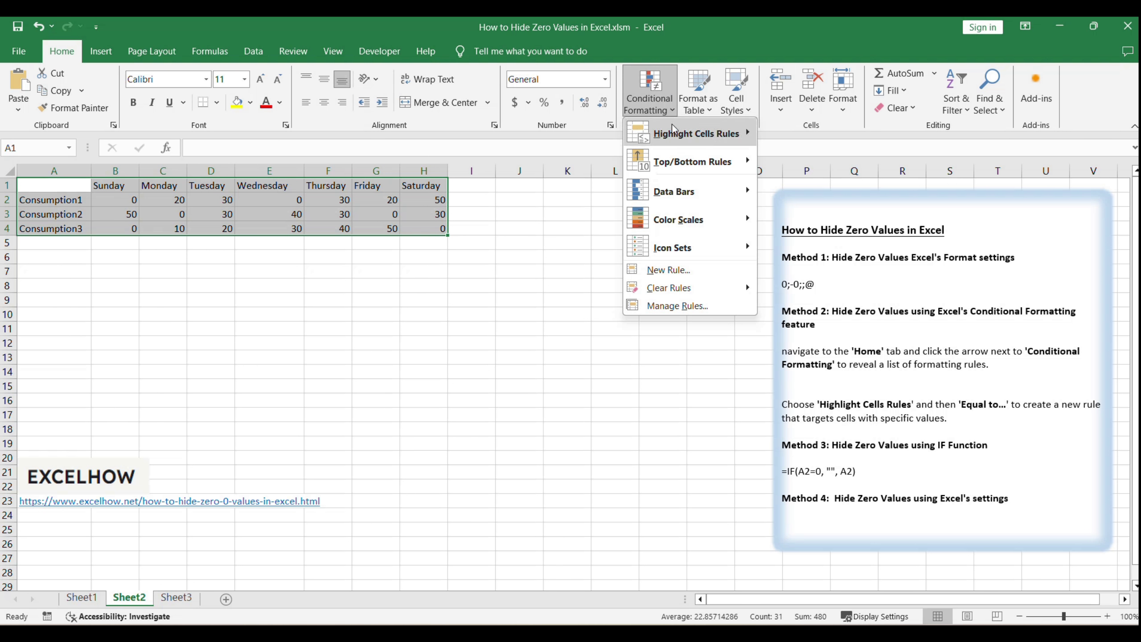
mouse_move(746, 135)
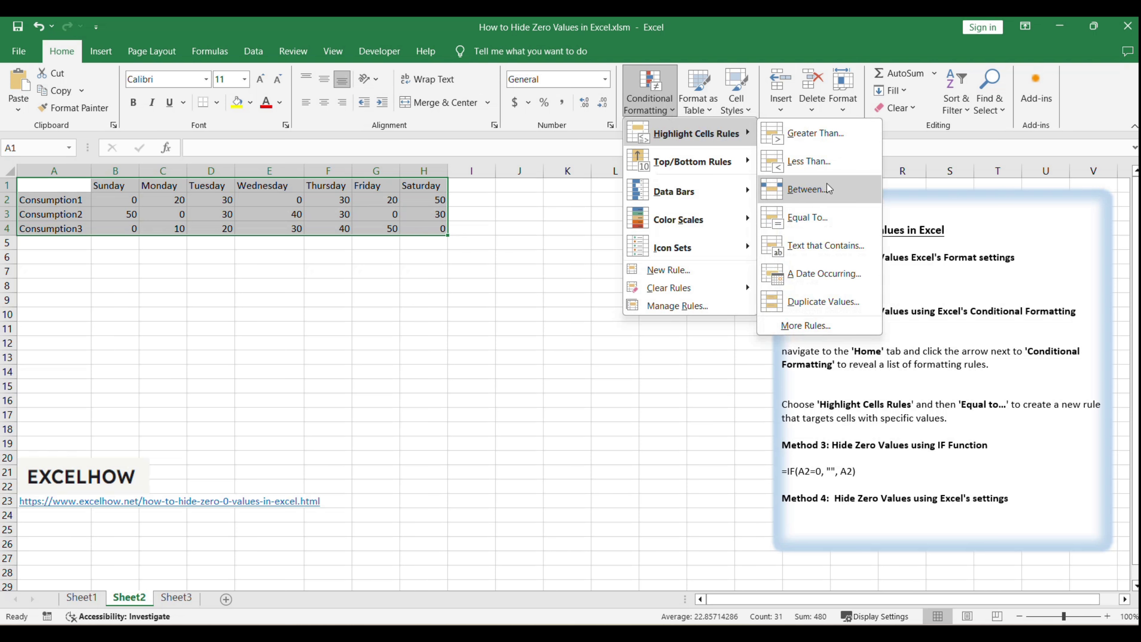
click(819, 215)
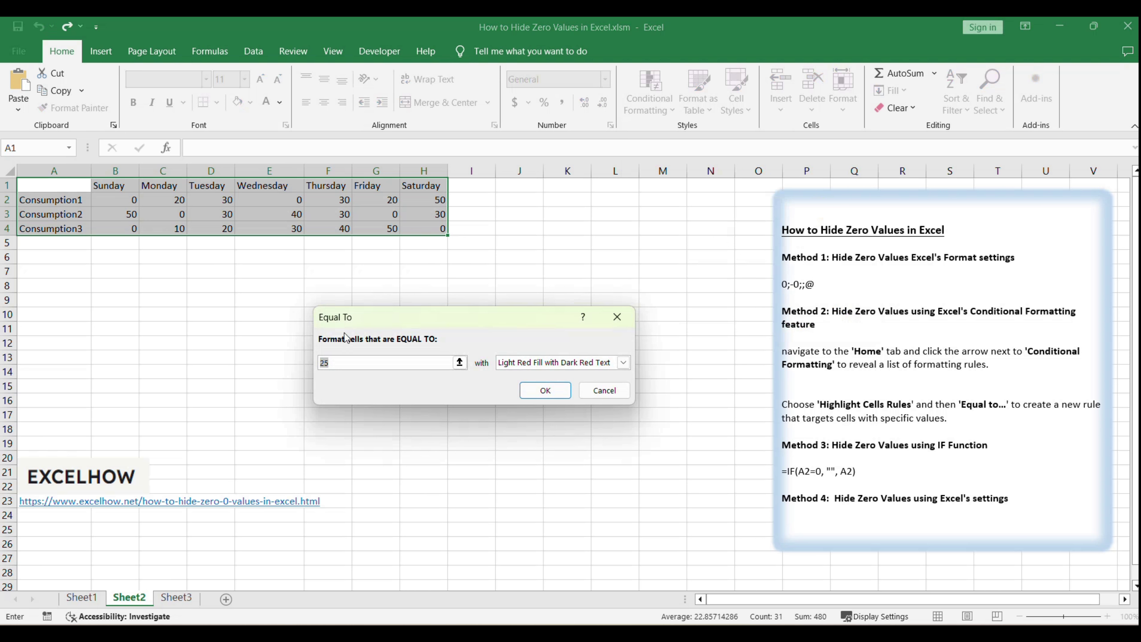
drag(431, 312, 436, 280)
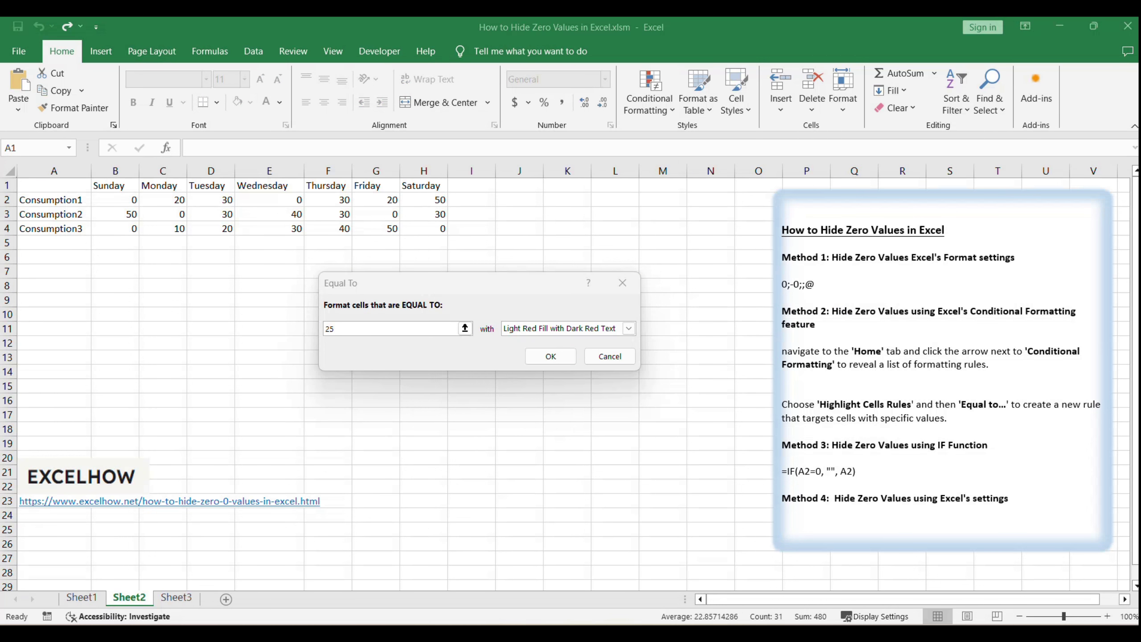
click(362, 289)
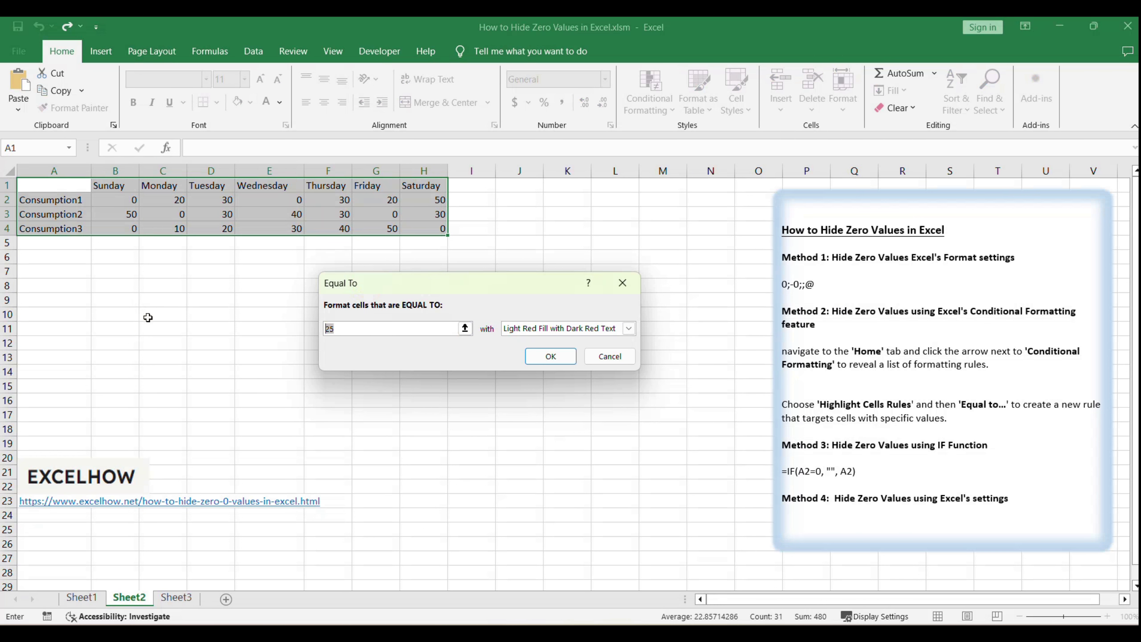
text(0)
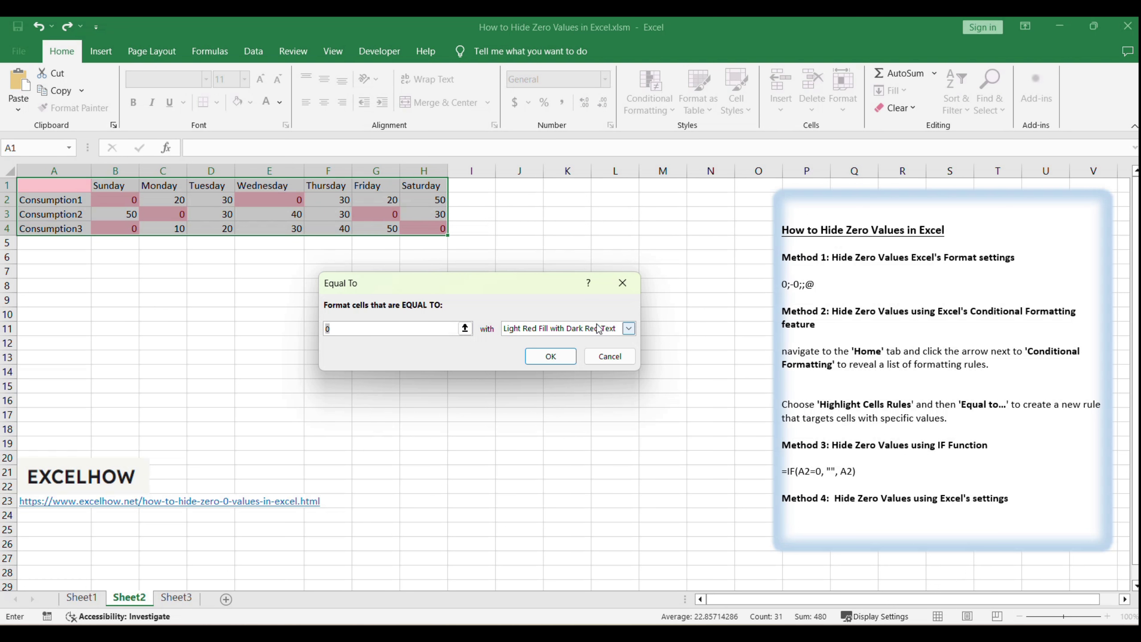
click(599, 328)
click(553, 405)
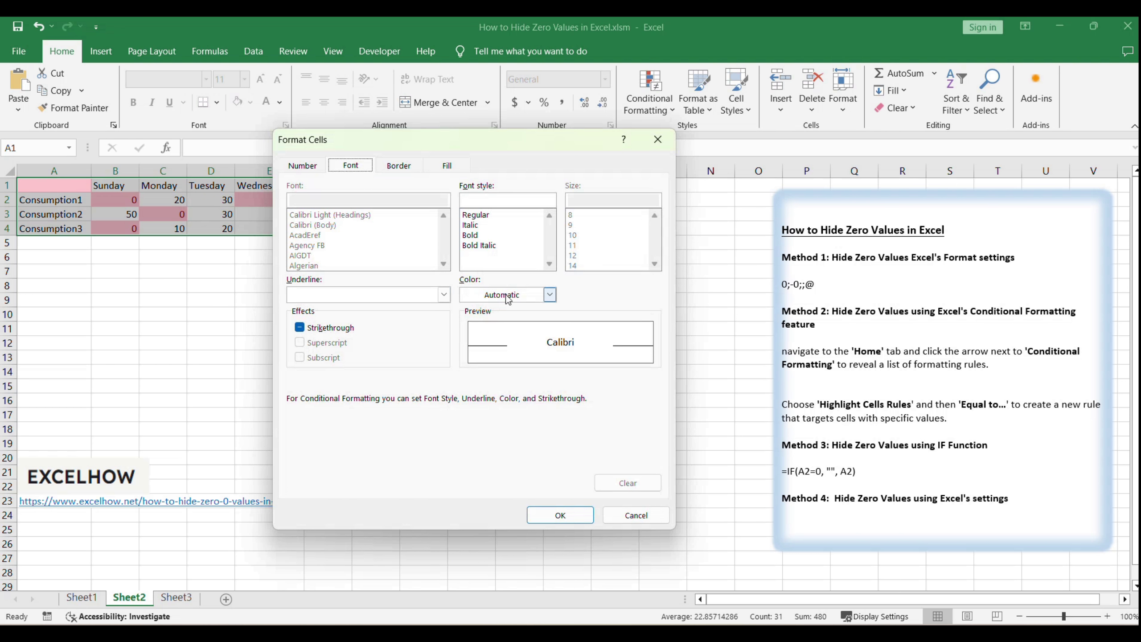
click(508, 299)
click(469, 343)
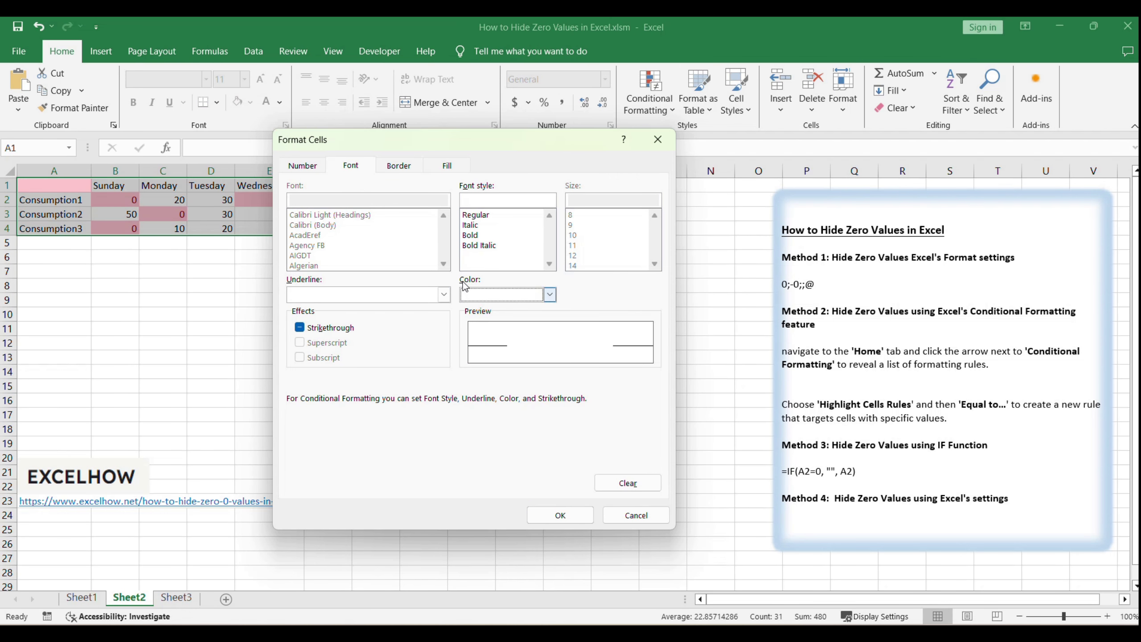
click(560, 515)
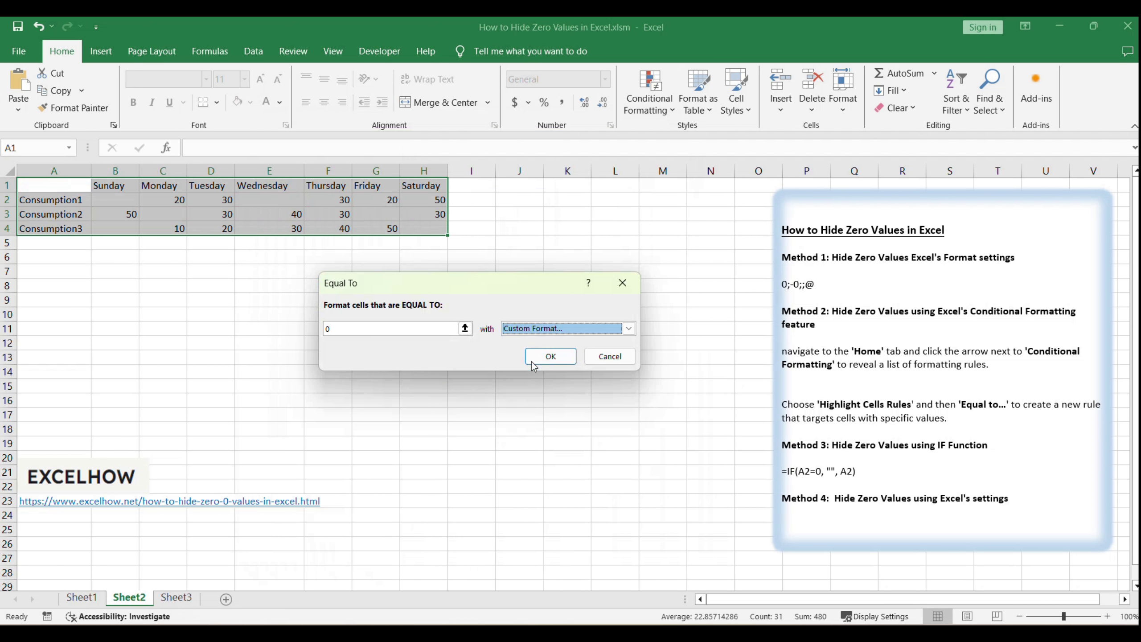
click(544, 358)
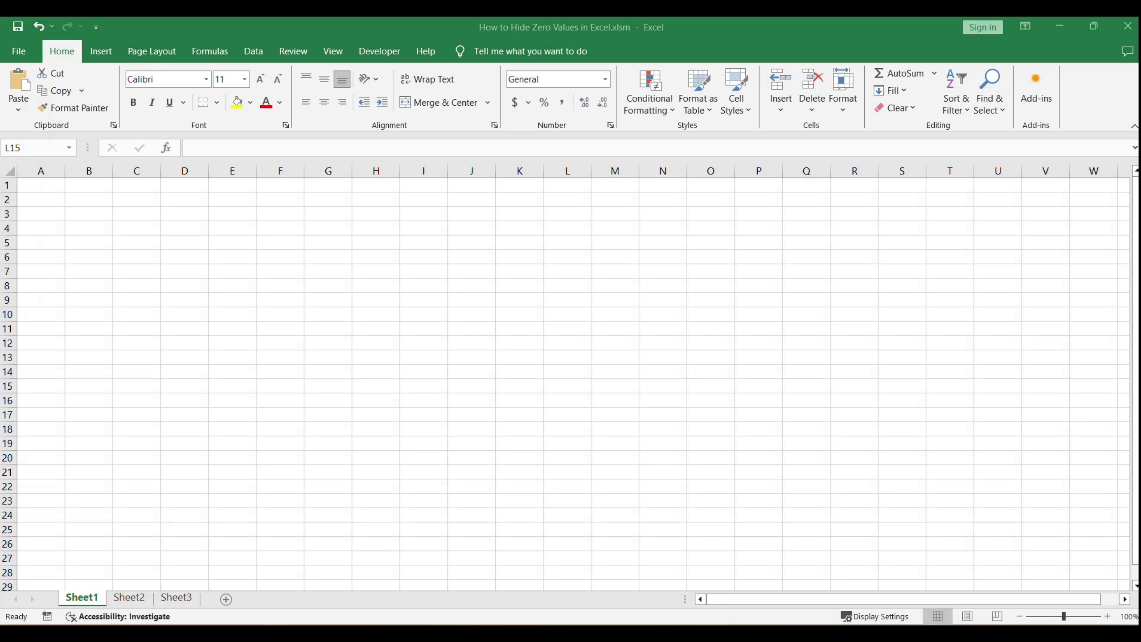
On Sheet2, enter =IF(A2=0, "", A2) in B2 and fill it down to B7
click(130, 597)
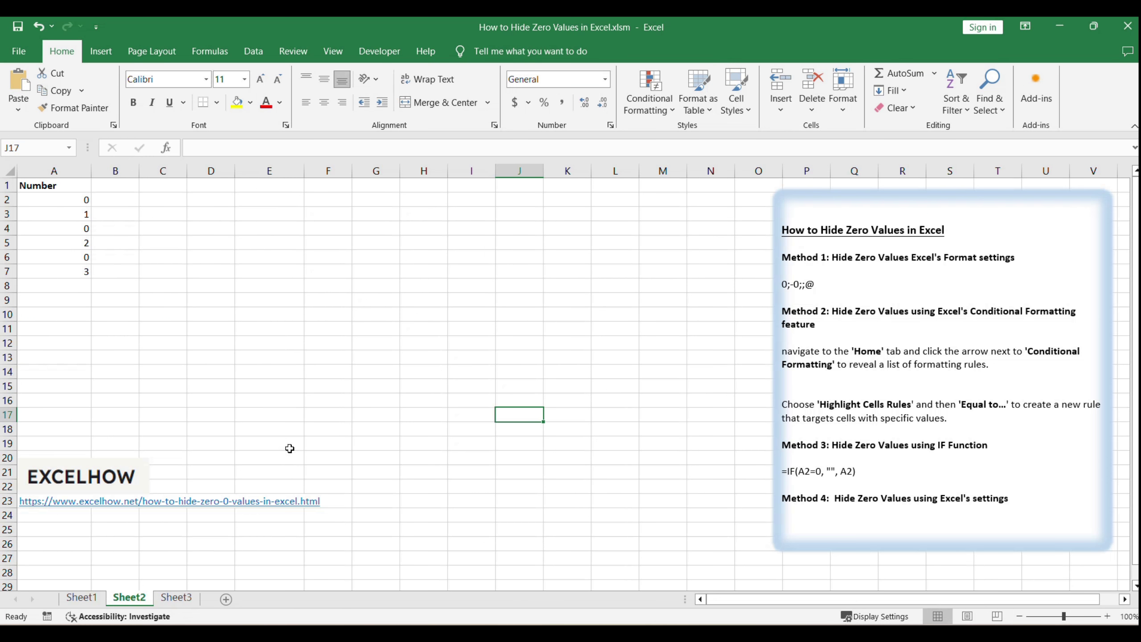
click(298, 399)
click(121, 200)
double_click(123, 200)
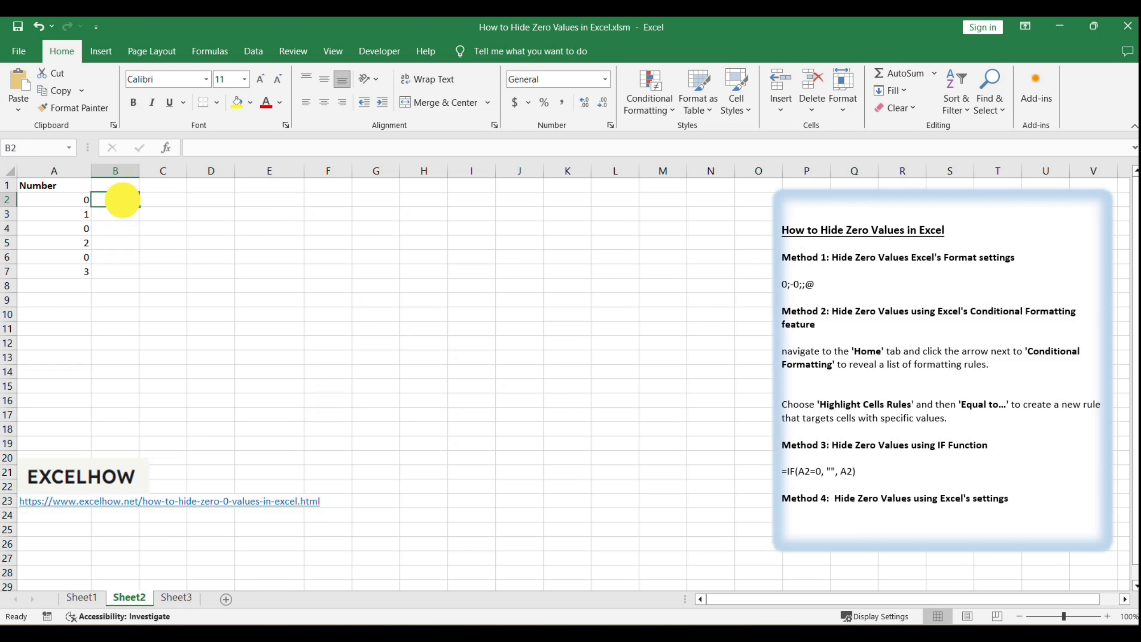
text(=IF(A2=0, "", A2))
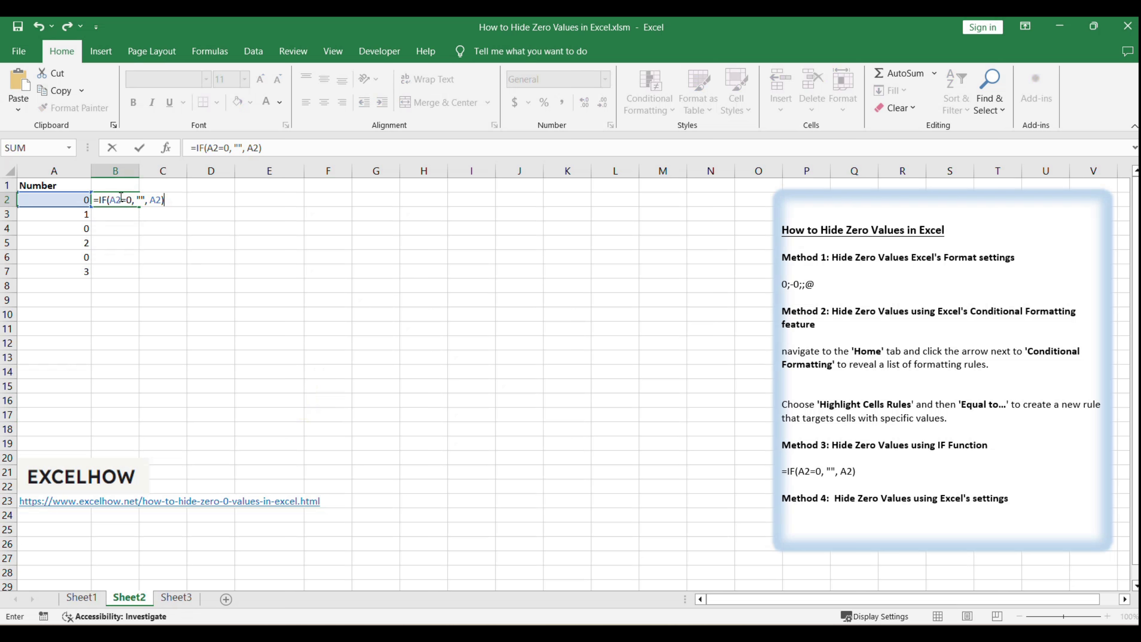
click(296, 148)
key(Return)
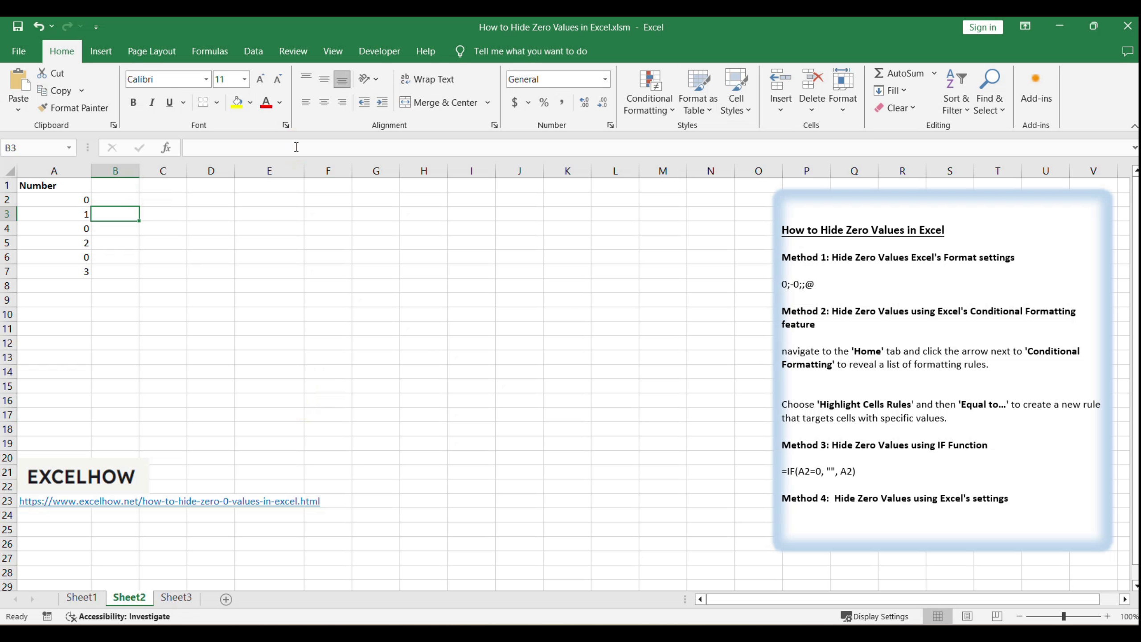
click(133, 203)
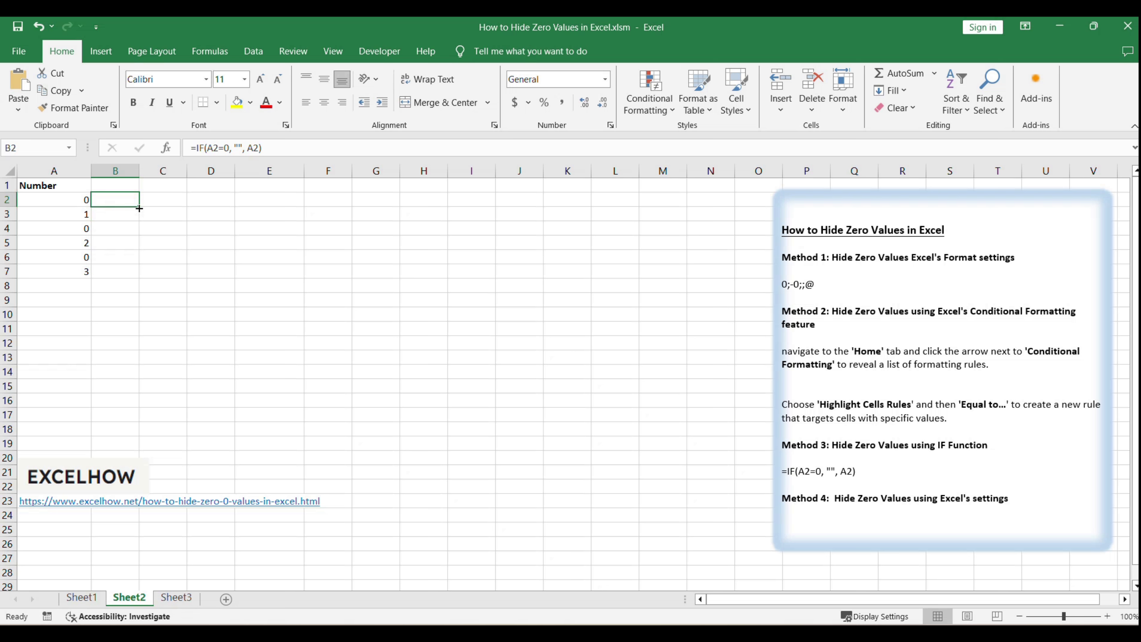
drag(140, 208, 134, 275)
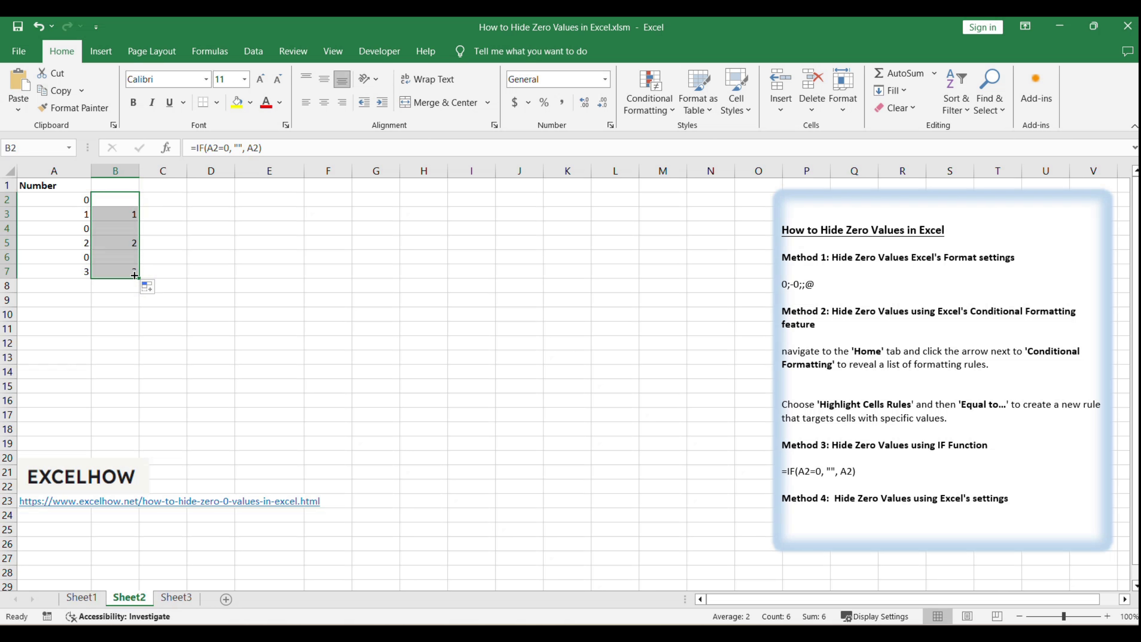
click(243, 287)
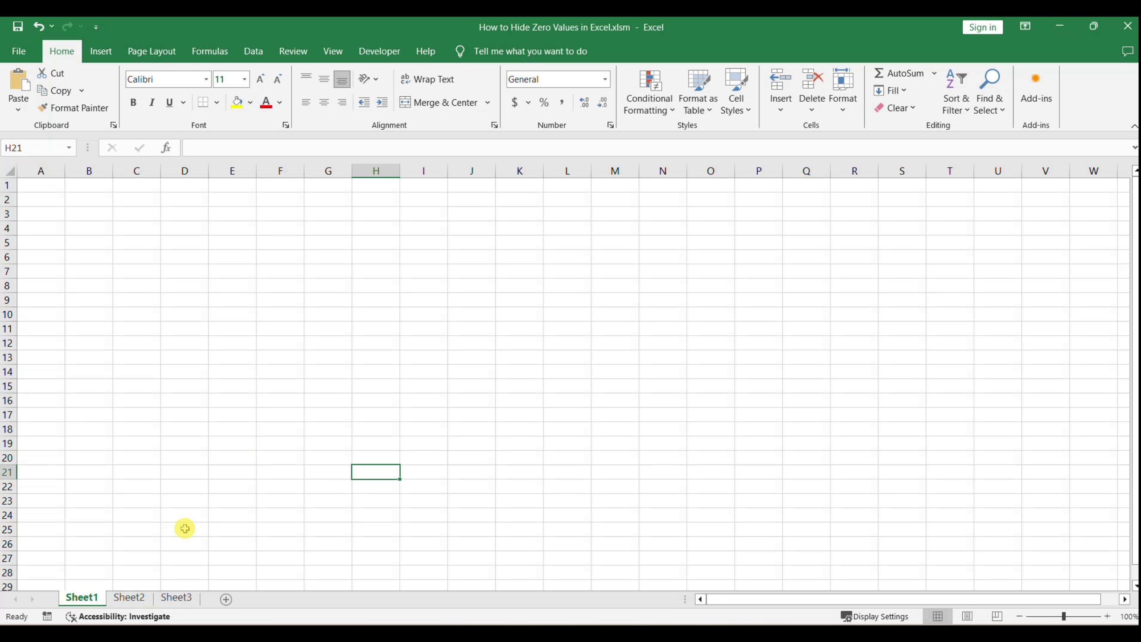
Return to Sheet2, leave the notes text box for a cell, and go to the File backstage view
click(130, 598)
click(864, 445)
drag(857, 498, 1011, 499)
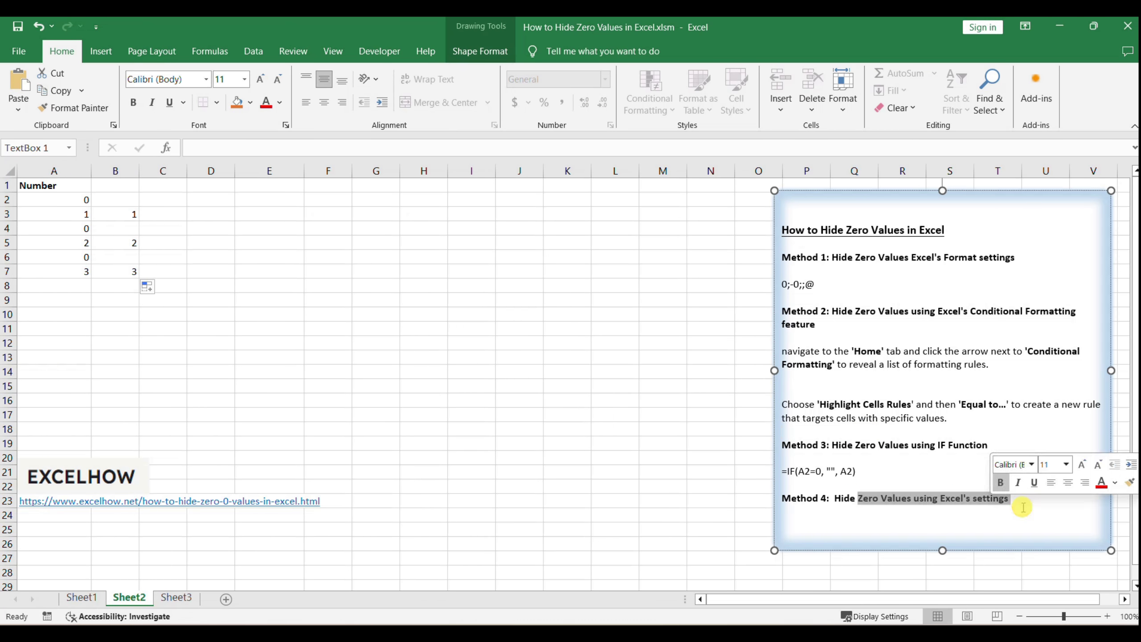
click(931, 525)
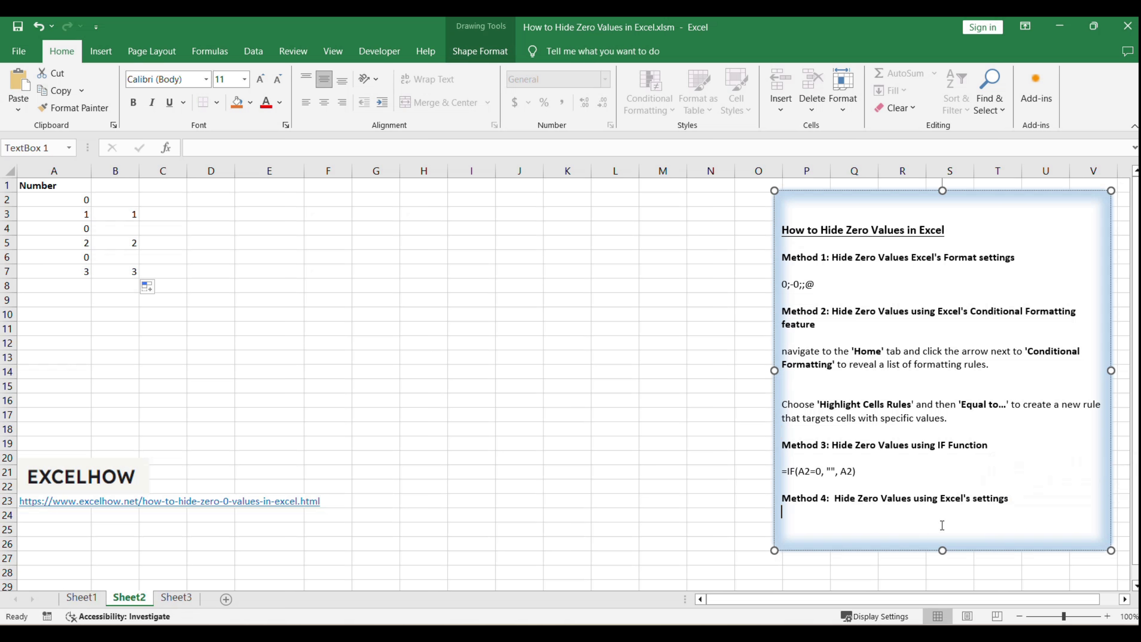
click(376, 371)
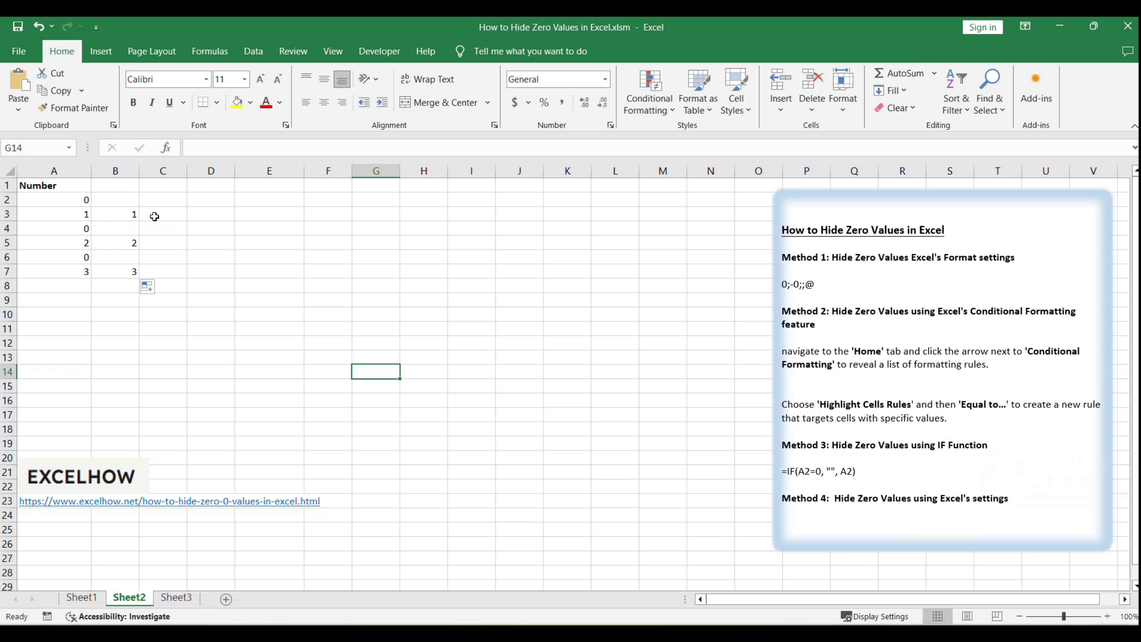
click(27, 50)
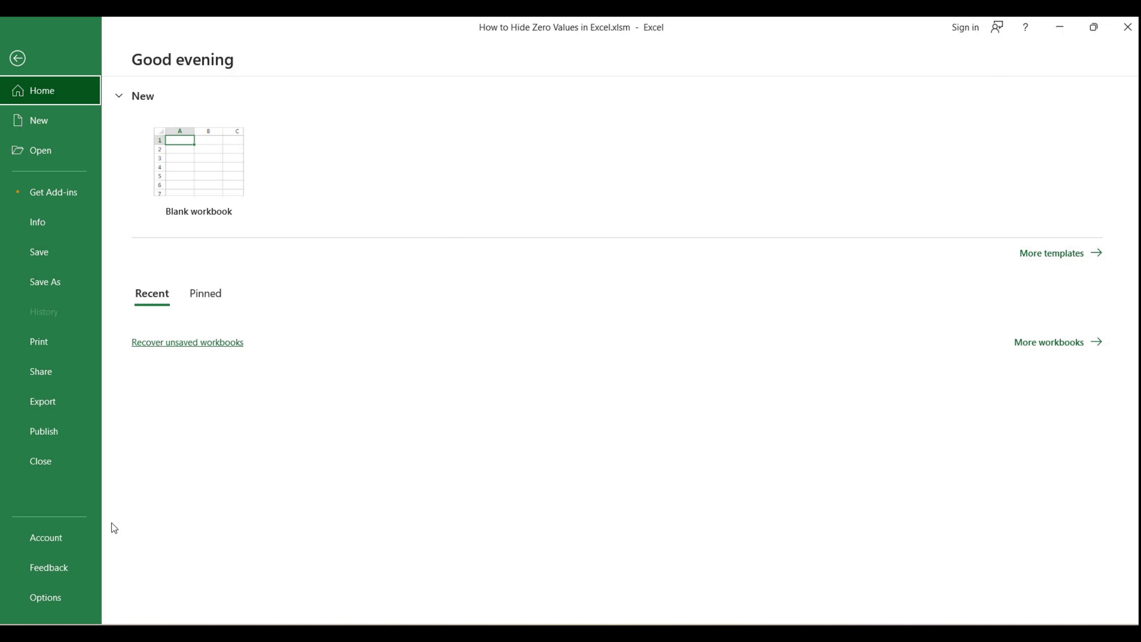
Show the Advanced page of Excel Options, scrolled to Sheet2's worksheet display options
click(59, 604)
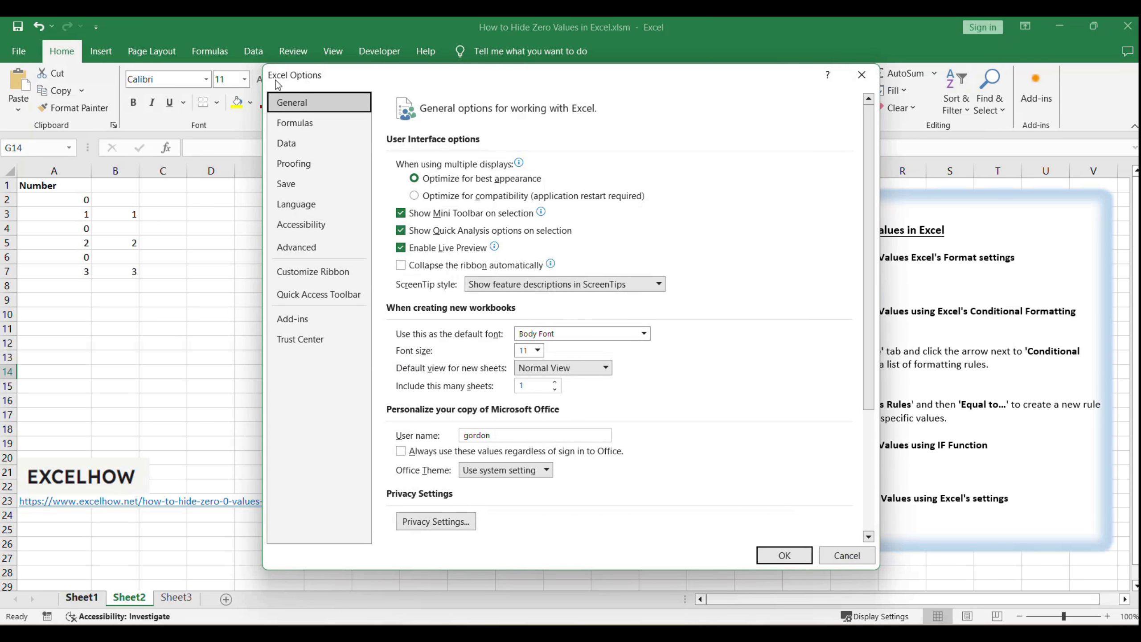
drag(386, 77, 385, 71)
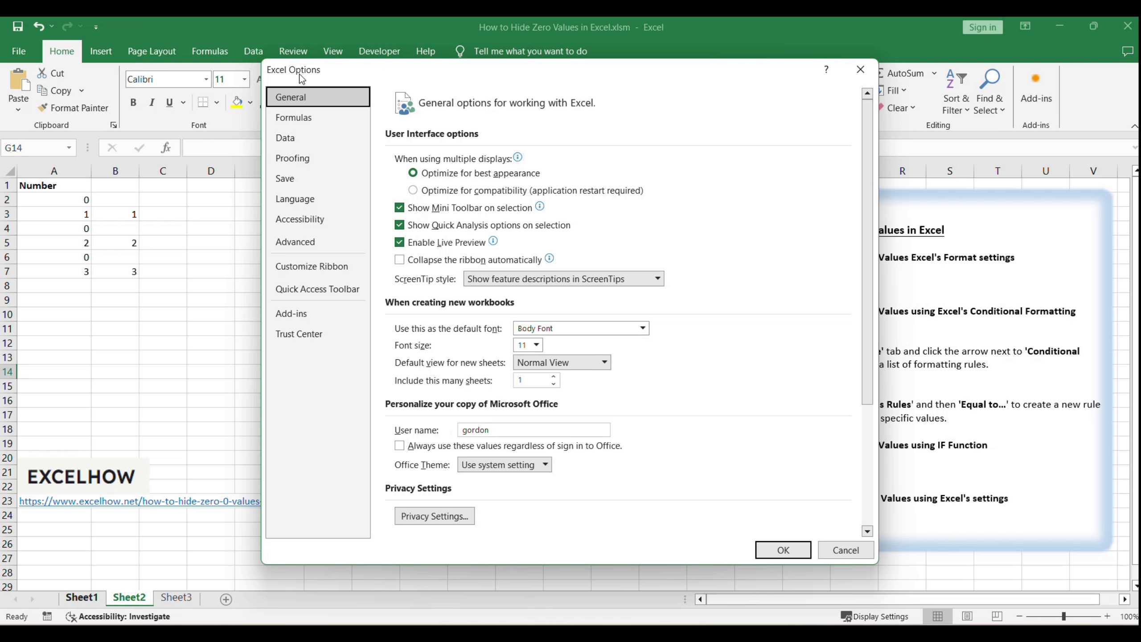
drag(421, 75, 423, 65)
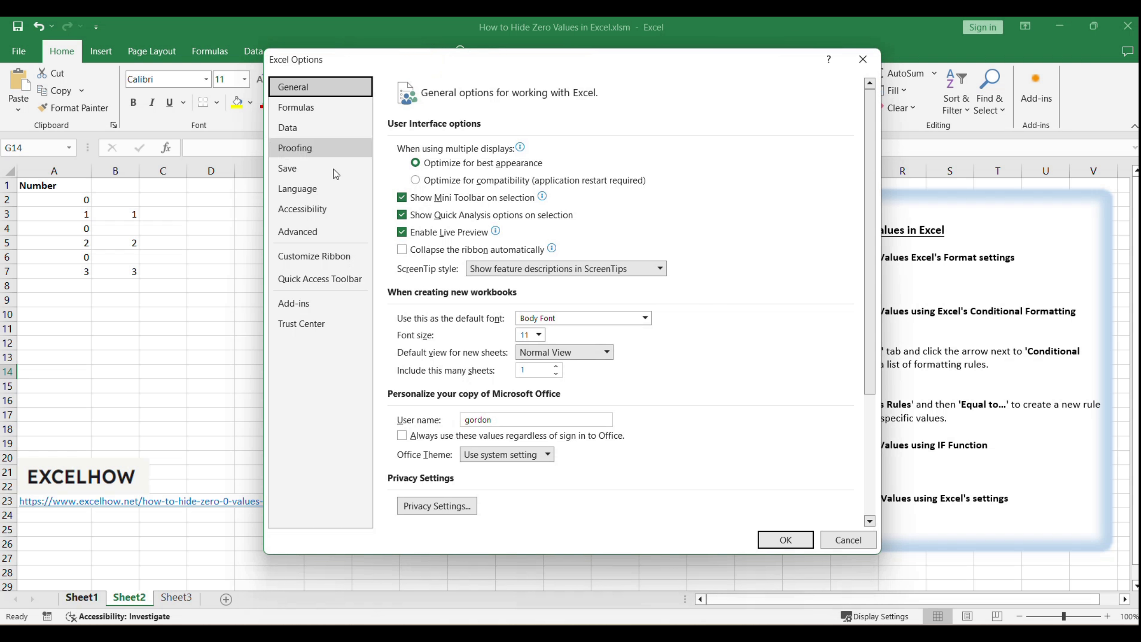
click(289, 235)
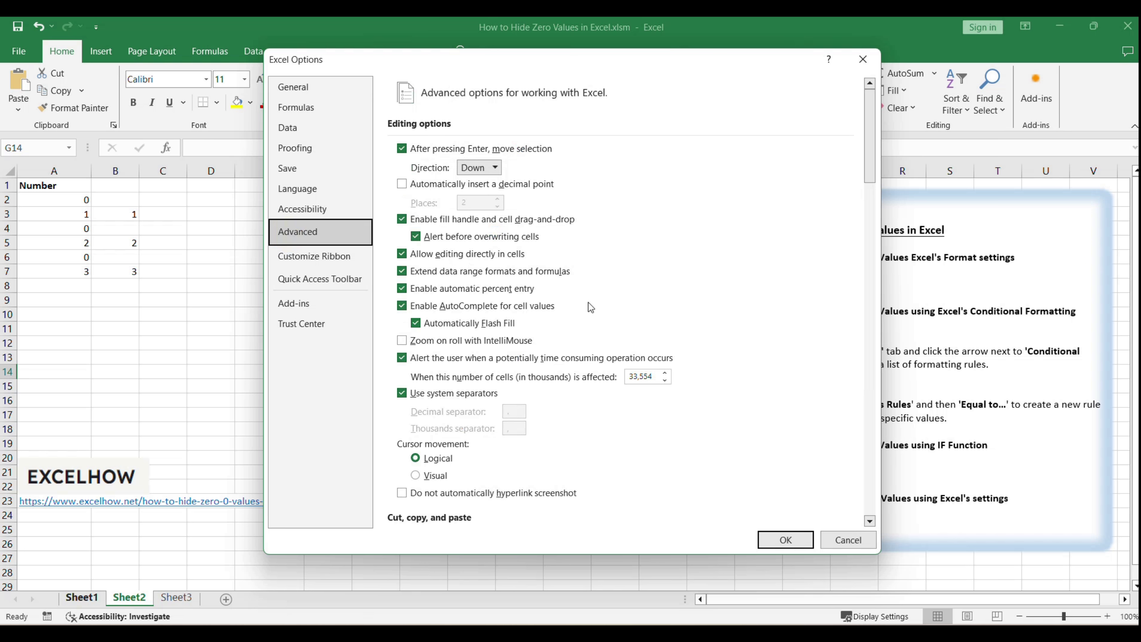
scroll(590, 308, down, 15)
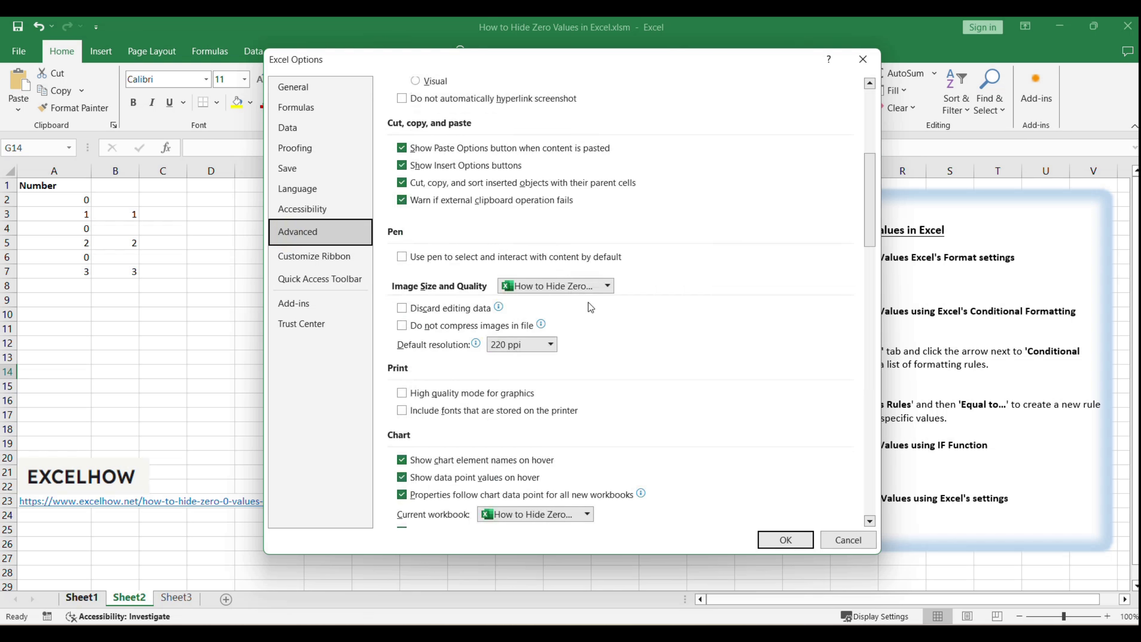
scroll(590, 308, down, 6)
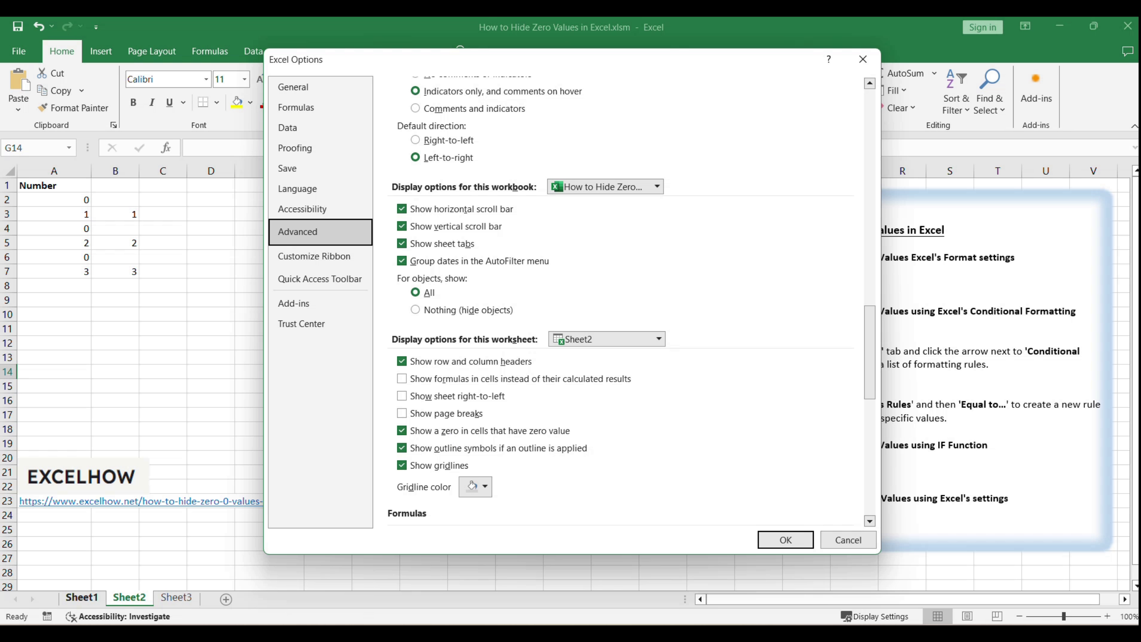
Uncheck 'Show a zero in cells that have zero value' for Sheet2
click(442, 435)
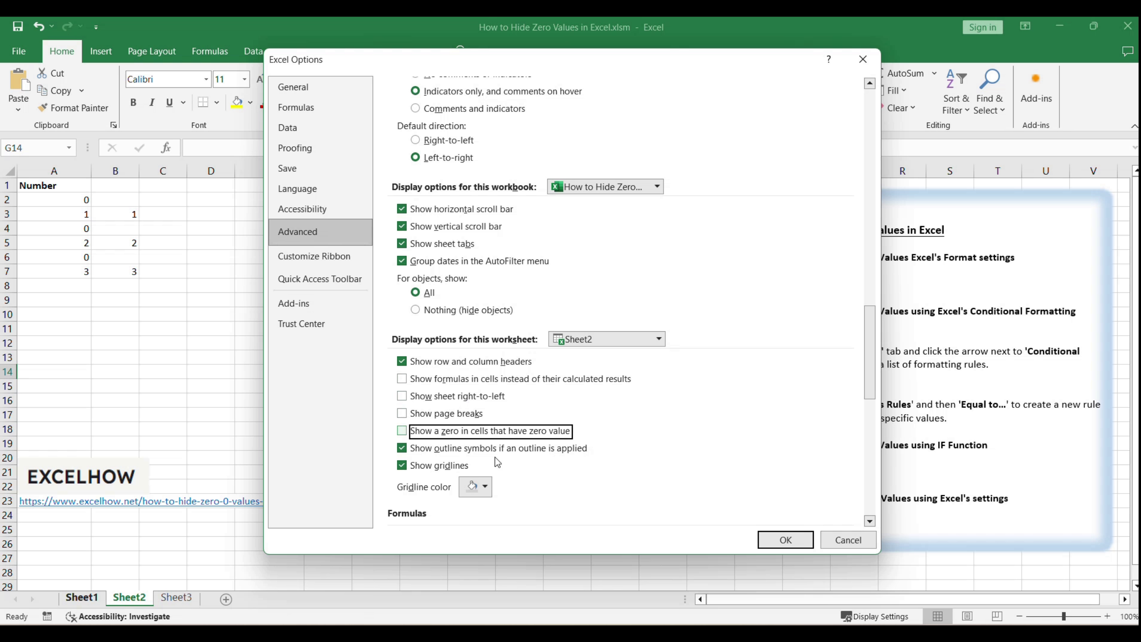
Apply the options and check cells A2 through A6, confirming zero cells now appear blank
click(786, 540)
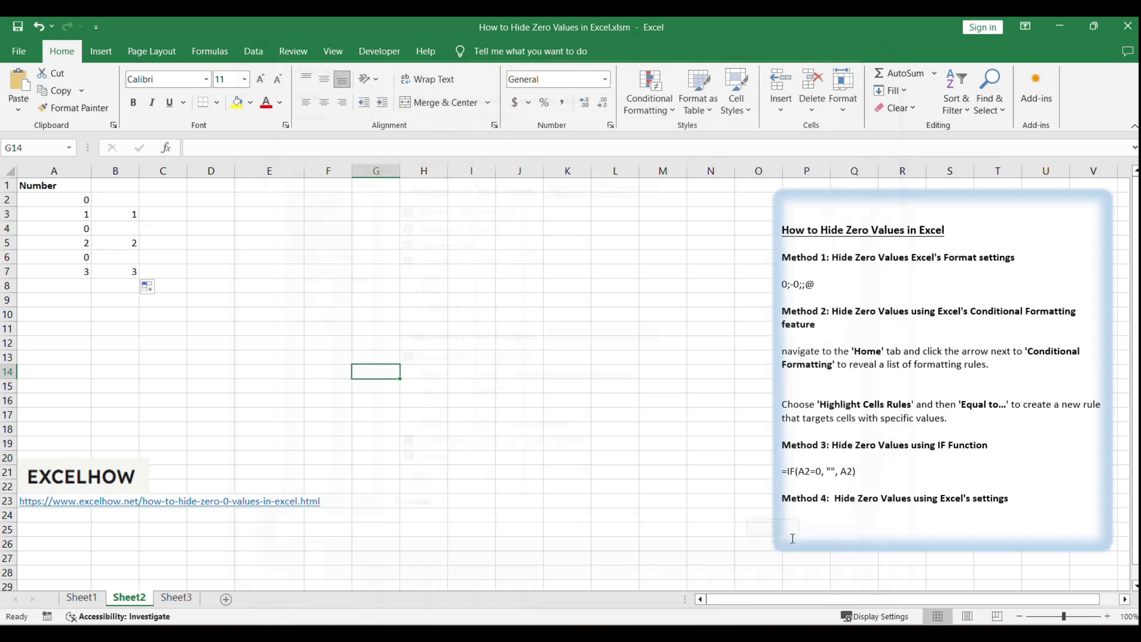
click(73, 220)
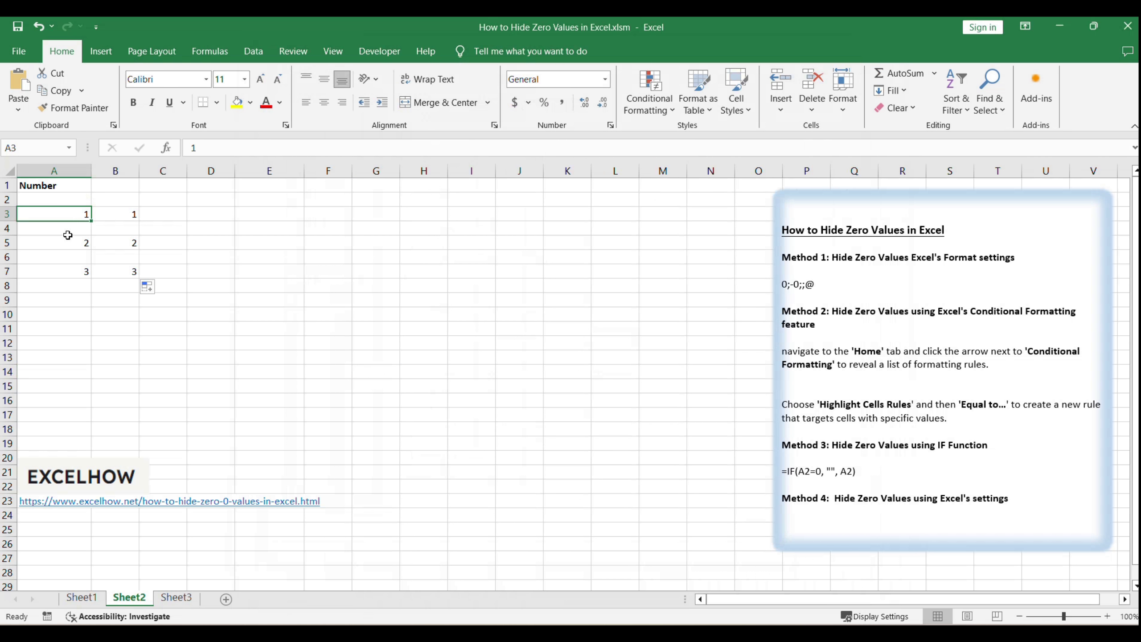
click(69, 231)
click(74, 199)
click(75, 245)
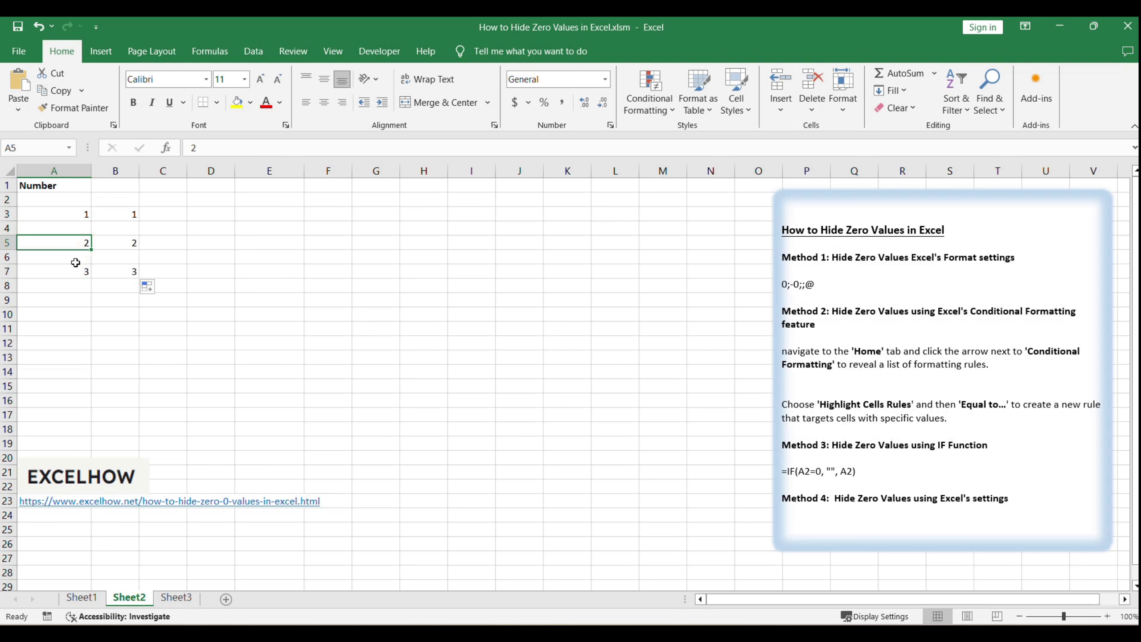
click(76, 259)
click(328, 358)
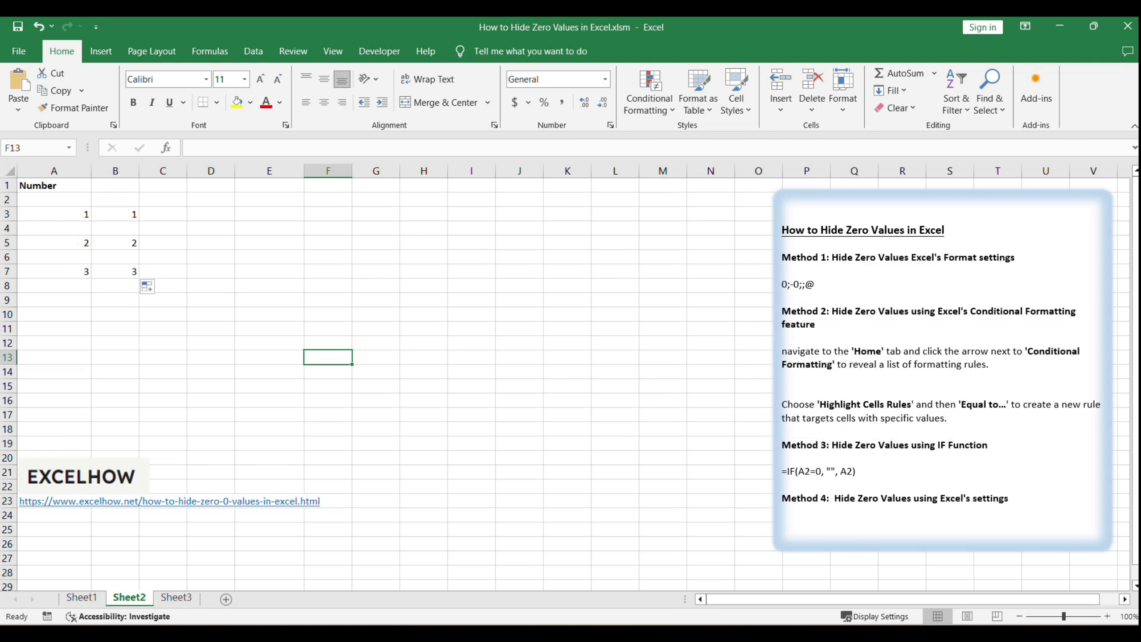